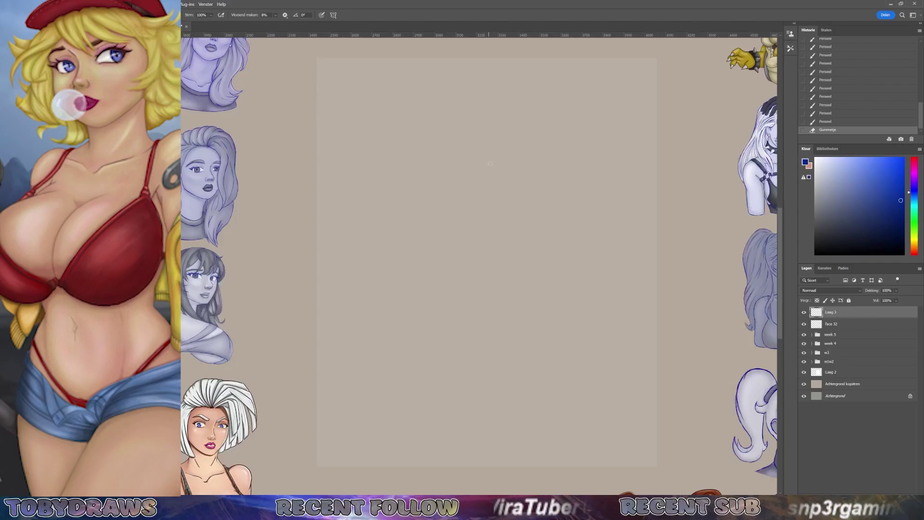
# - Draw a blue circle in the empty middle of the canvas as a new head
pyautogui.moveTo(508, 149)
pyautogui.mouseDown()
pyautogui.moveTo(453, 217)
pyautogui.moveTo(517, 242)
pyautogui.mouseUp()
pyautogui.moveTo(498, 149)
pyautogui.mouseDown()
pyautogui.moveTo(538, 158)
pyautogui.moveTo(498, 242)
pyautogui.mouseUp()
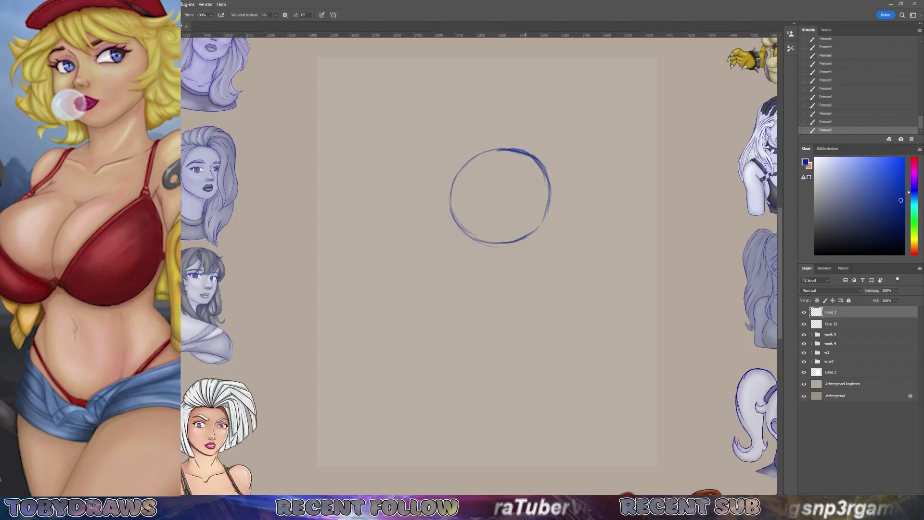
# - Add the centre line, eye-level guideline, chin mark, brow and both sides of the jaw
pyautogui.moveTo(549, 198); pyautogui.dragTo(521, 238)
pyautogui.moveTo(502, 151)
pyautogui.mouseDown()
pyautogui.moveTo(528, 193)
pyautogui.moveTo(516, 270)
pyautogui.mouseUp()
pyautogui.moveTo(455, 207)
pyautogui.mouseDown()
pyautogui.moveTo(503, 224)
pyautogui.moveTo(543, 220)
pyautogui.mouseUp()
pyautogui.moveTo(450, 208); pyautogui.dragTo(502, 224)
pyautogui.moveTo(501, 277); pyautogui.dragTo(522, 275)
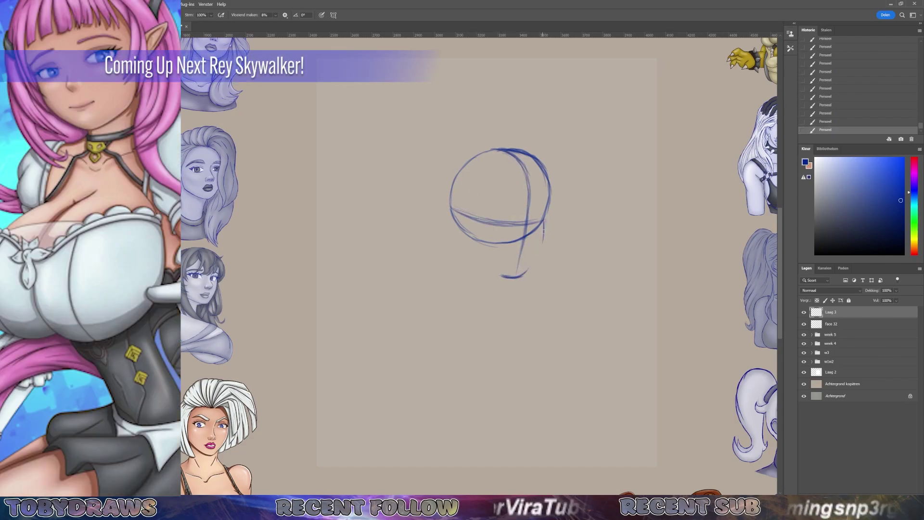
pyautogui.moveTo(544, 232); pyautogui.dragTo(525, 271)
pyautogui.moveTo(549, 199); pyautogui.dragTo(543, 221)
pyautogui.moveTo(534, 203); pyautogui.dragTo(521, 236)
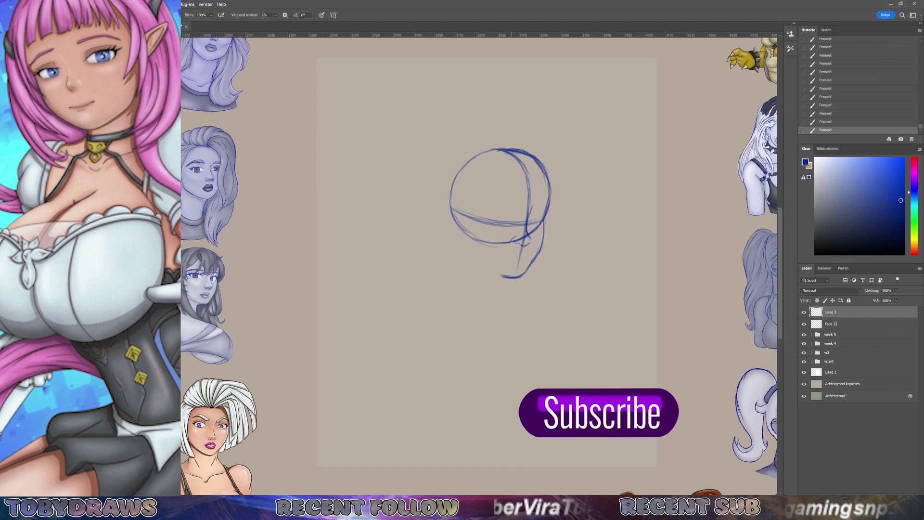
pyautogui.moveTo(542, 206); pyautogui.dragTo(529, 226)
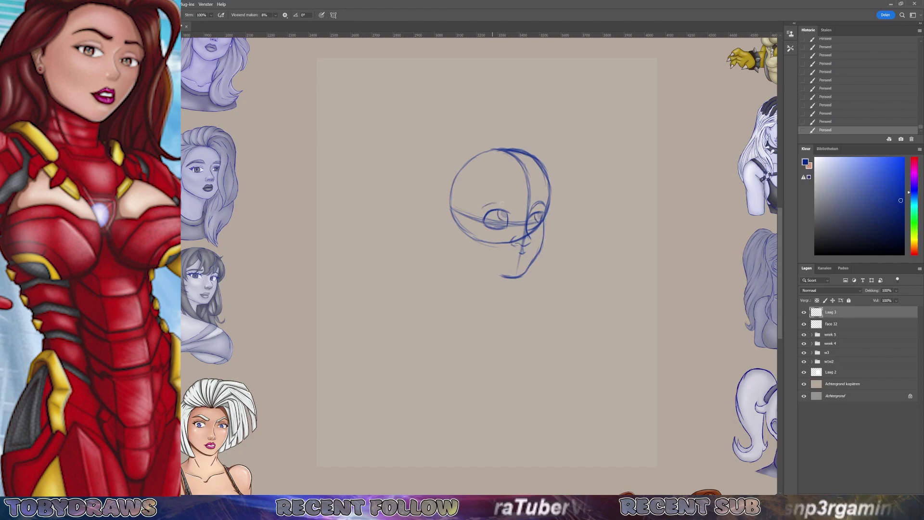
pyautogui.moveTo(482, 201); pyautogui.dragTo(508, 196)
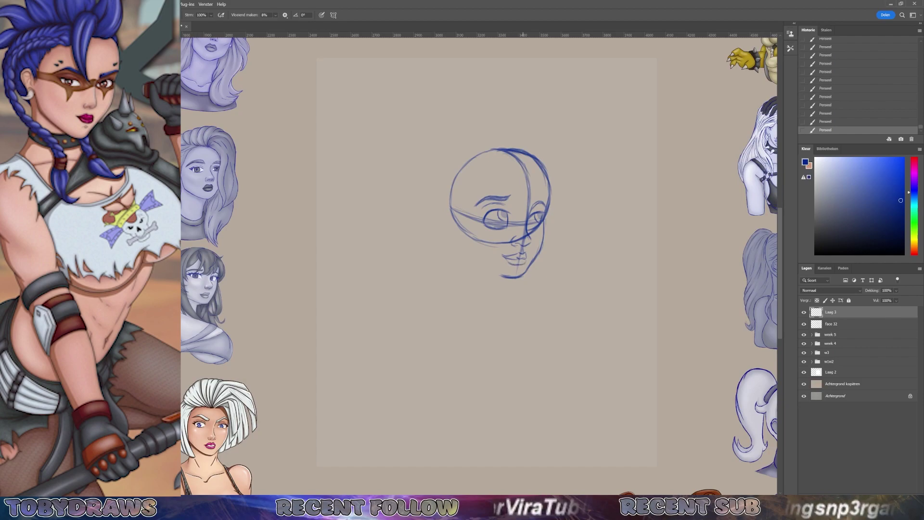
pyautogui.moveTo(458, 231); pyautogui.dragTo(505, 276)
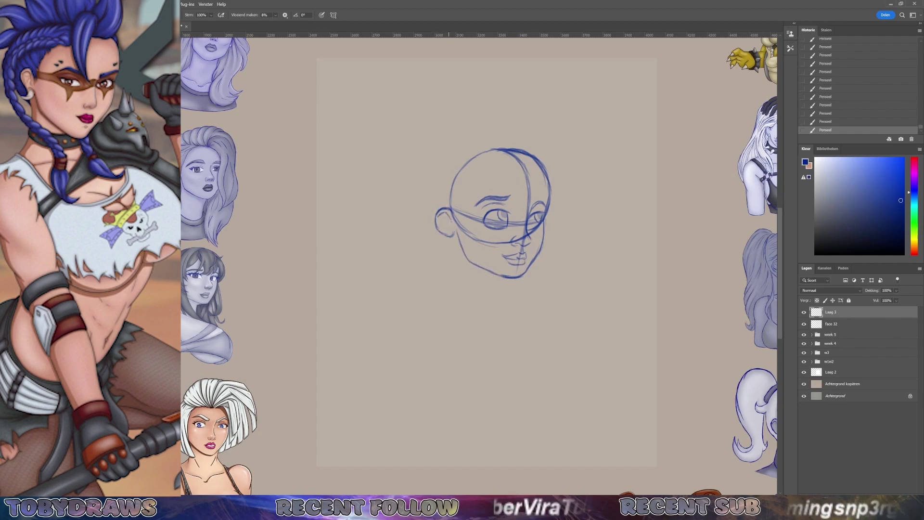
# - Sketch the hairline and hair strands down the left side and back of the head
pyautogui.moveTo(467, 164); pyautogui.dragTo(452, 207)
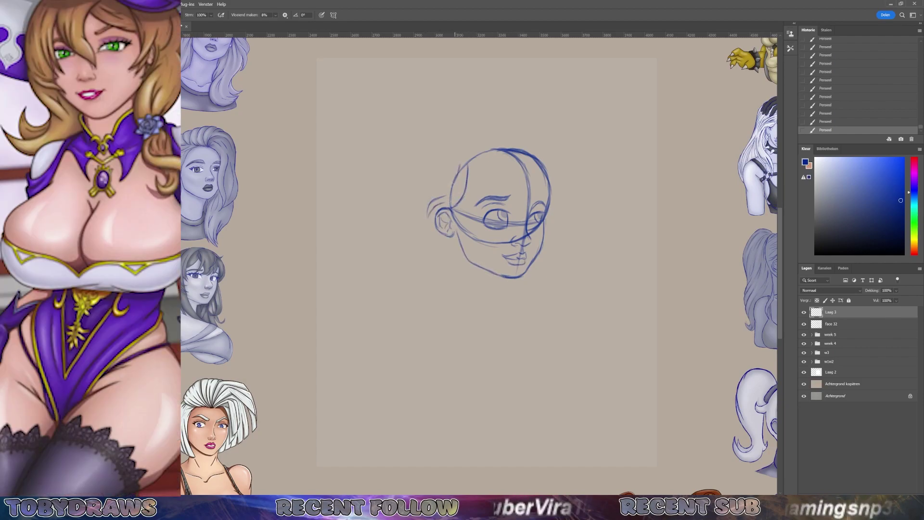
pyautogui.moveTo(462, 168)
pyautogui.mouseDown()
pyautogui.moveTo(442, 202)
pyautogui.moveTo(462, 269)
pyautogui.mouseUp()
pyautogui.moveTo(474, 219)
pyautogui.mouseDown()
pyautogui.moveTo(457, 306)
pyautogui.moveTo(468, 298)
pyautogui.mouseUp()
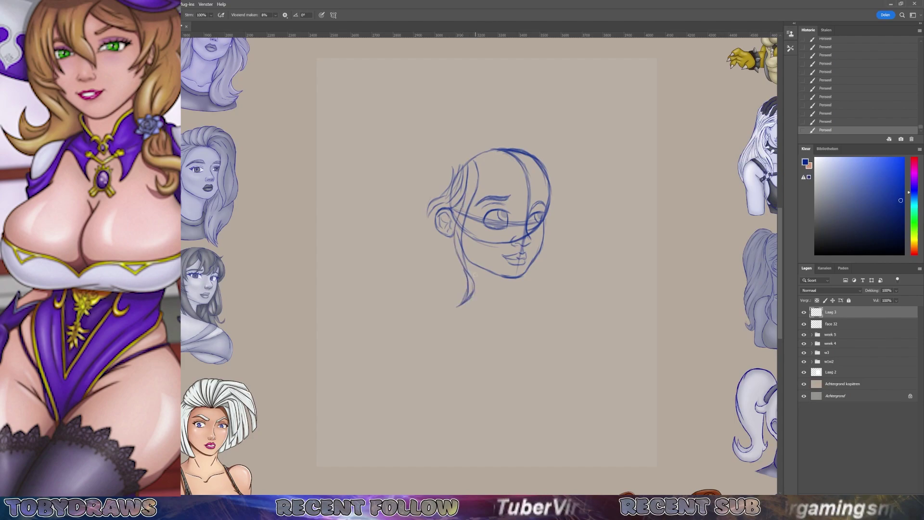
pyautogui.moveTo(469, 158); pyautogui.dragTo(539, 292)
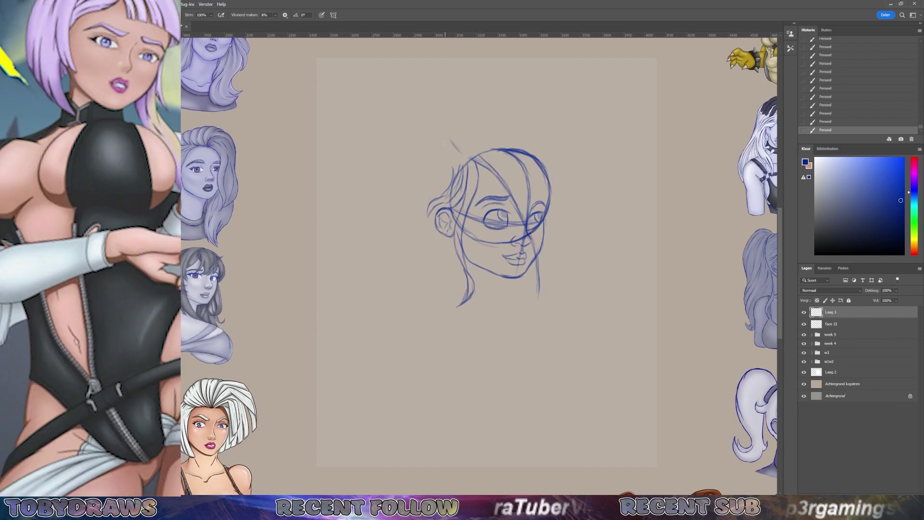
pyautogui.moveTo(460, 152); pyautogui.dragTo(423, 252)
pyautogui.moveTo(429, 157)
pyautogui.mouseDown()
pyautogui.moveTo(433, 255)
pyautogui.moveTo(435, 207)
pyautogui.mouseUp()
pyautogui.moveTo(450, 140); pyautogui.dragTo(409, 246)
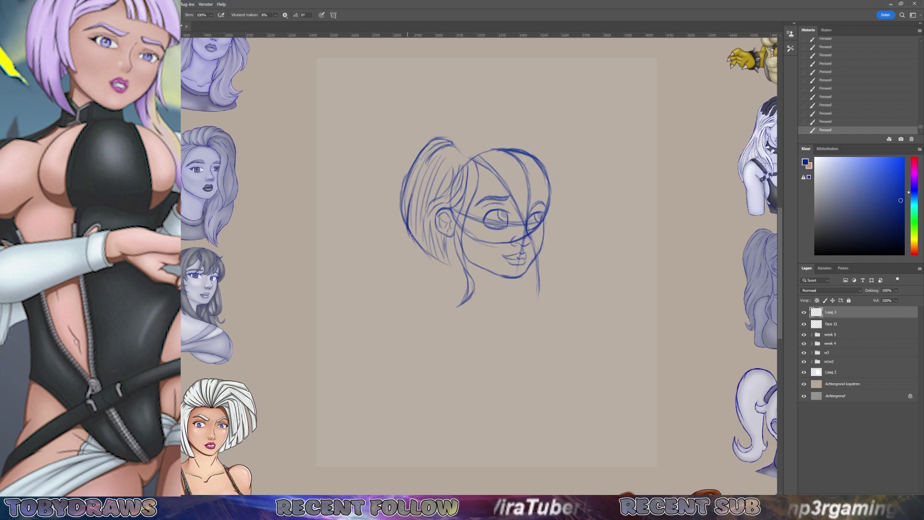
pyautogui.moveTo(421, 205); pyautogui.dragTo(440, 262)
# - Add bob hair strands down the right side, over the top and along the bottom
pyautogui.moveTo(469, 151)
pyautogui.mouseDown()
pyautogui.moveTo(524, 179)
pyautogui.moveTo(549, 276)
pyautogui.mouseUp()
pyautogui.moveTo(562, 220); pyautogui.dragTo(539, 291)
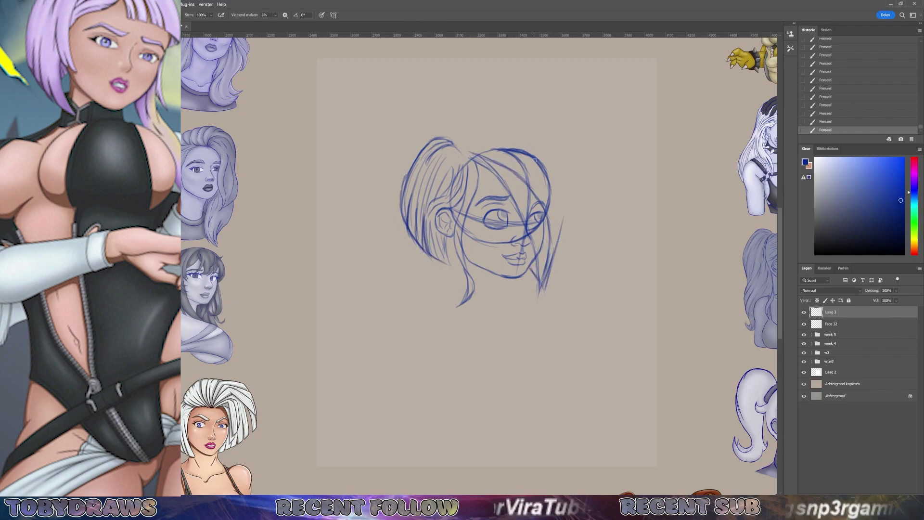
pyautogui.moveTo(450, 139)
pyautogui.mouseDown()
pyautogui.moveTo(523, 129)
pyautogui.moveTo(491, 128)
pyautogui.mouseUp()
pyautogui.moveTo(461, 155); pyautogui.dragTo(510, 143)
pyautogui.moveTo(490, 130)
pyautogui.mouseDown()
pyautogui.moveTo(546, 147)
pyautogui.moveTo(565, 222)
pyautogui.mouseUp()
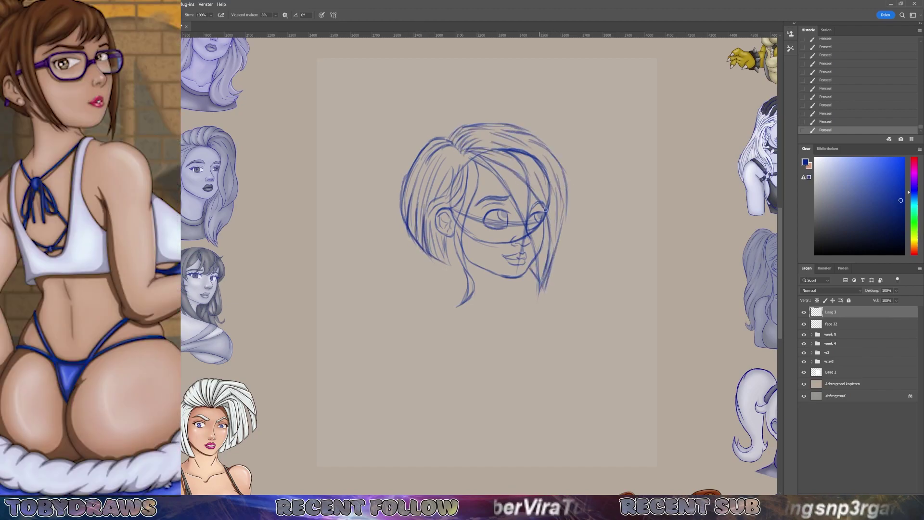
pyautogui.moveTo(501, 276); pyautogui.dragTo(493, 296)
pyautogui.moveTo(445, 262); pyautogui.dragTo(442, 303)
# - Draw the neck and collar lines below the head
pyautogui.moveTo(448, 296); pyautogui.dragTo(494, 315)
pyautogui.moveTo(443, 270); pyautogui.dragTo(436, 308)
pyautogui.moveTo(440, 301); pyautogui.dragTo(495, 319)
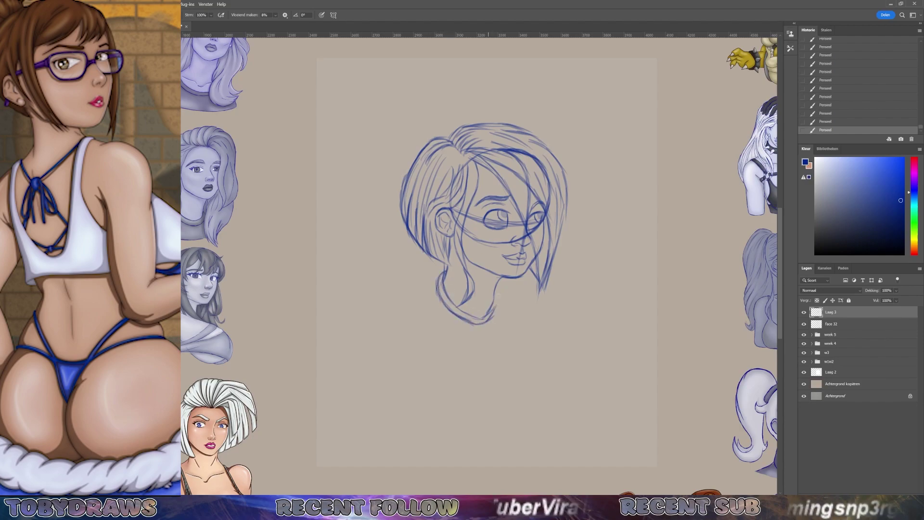
# - Fade the rough sketch to 50% opacity, enlarge it, and add a new layer for clean lines
pyautogui.press('5')
pyautogui.hotkey('ctrl', 't')
pyautogui.press('Return')
pyautogui.hotkey('ctrl', 'shift', 'alt', 'n')
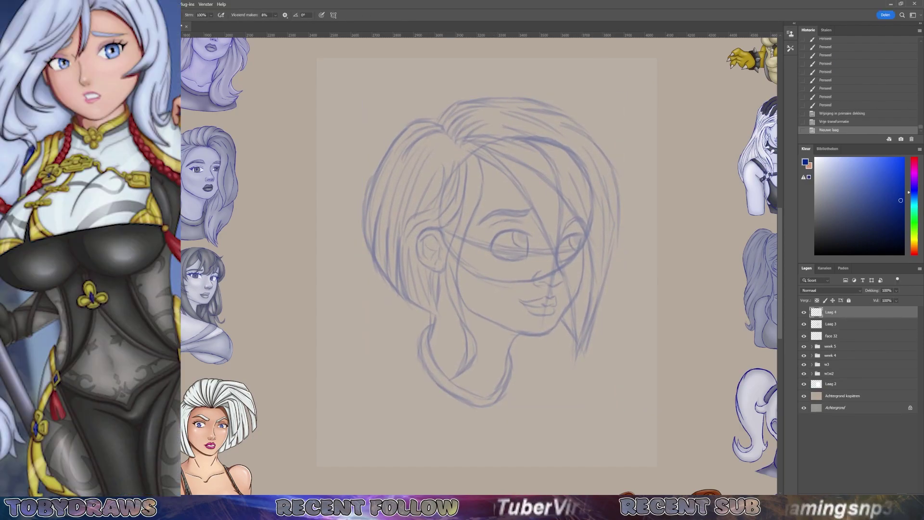
# - Ink the eyebrow and the strokes around the eyes
pyautogui.moveTo(479, 222); pyautogui.dragTo(499, 214)
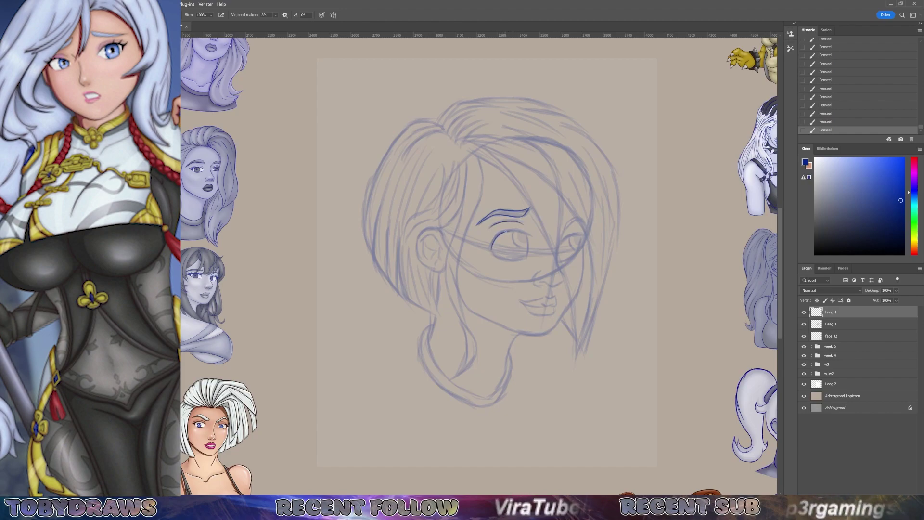
pyautogui.moveTo(528, 236); pyautogui.dragTo(528, 254)
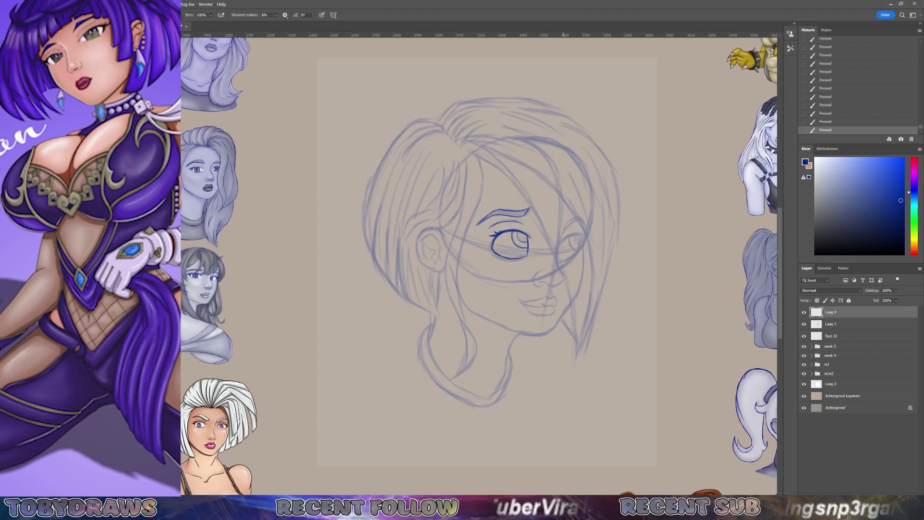
pyautogui.moveTo(562, 233); pyautogui.dragTo(561, 274)
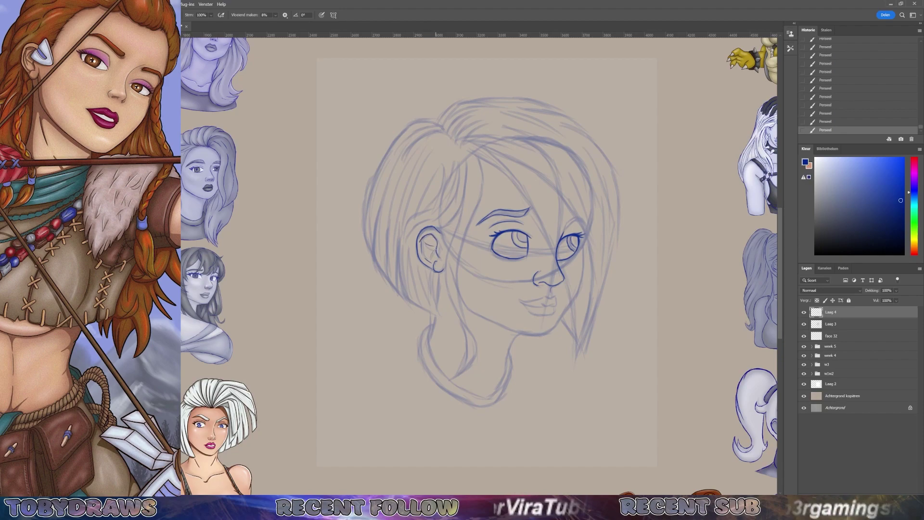
# - Ink the hair strands and outline on the face's left side
pyautogui.moveTo(406, 259); pyautogui.dragTo(419, 305)
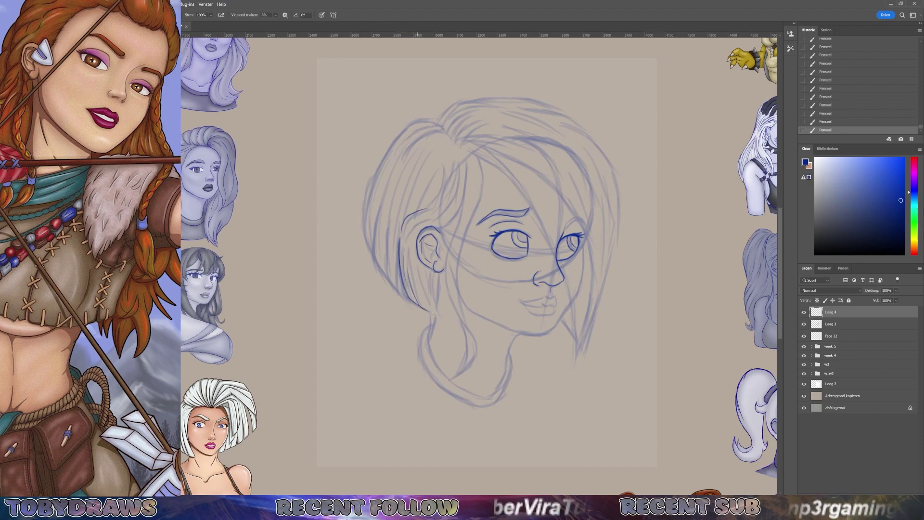
pyautogui.moveTo(425, 274); pyautogui.dragTo(445, 314)
pyautogui.moveTo(400, 241)
pyautogui.mouseDown()
pyautogui.moveTo(387, 288)
pyautogui.moveTo(368, 207)
pyautogui.moveTo(404, 128)
pyautogui.moveTo(440, 120)
pyautogui.mouseUp()
pyautogui.moveTo(373, 230); pyautogui.dragTo(381, 166)
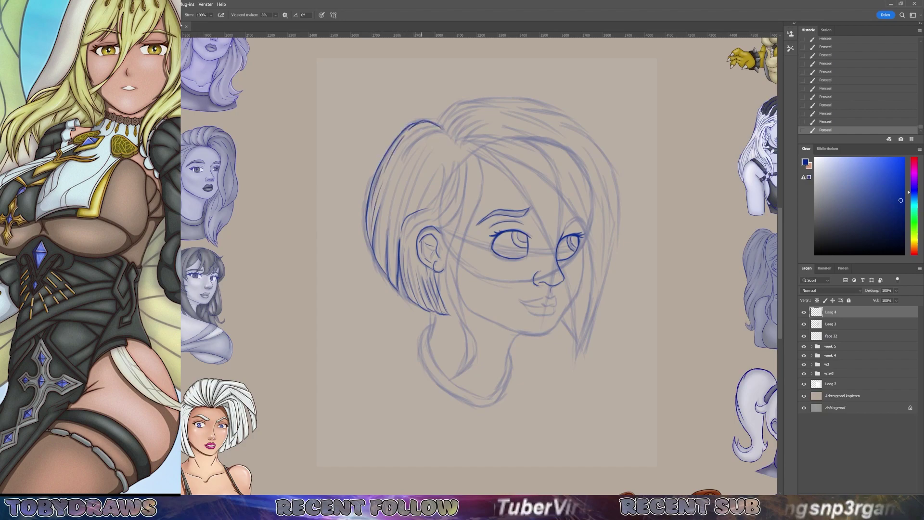
pyautogui.moveTo(411, 134); pyautogui.dragTo(443, 126)
pyautogui.moveTo(424, 128)
pyautogui.mouseDown()
pyautogui.moveTo(388, 186)
pyautogui.moveTo(453, 144)
pyautogui.moveTo(459, 171)
pyautogui.moveTo(393, 200)
pyautogui.mouseUp()
pyautogui.moveTo(399, 180); pyautogui.dragTo(388, 219)
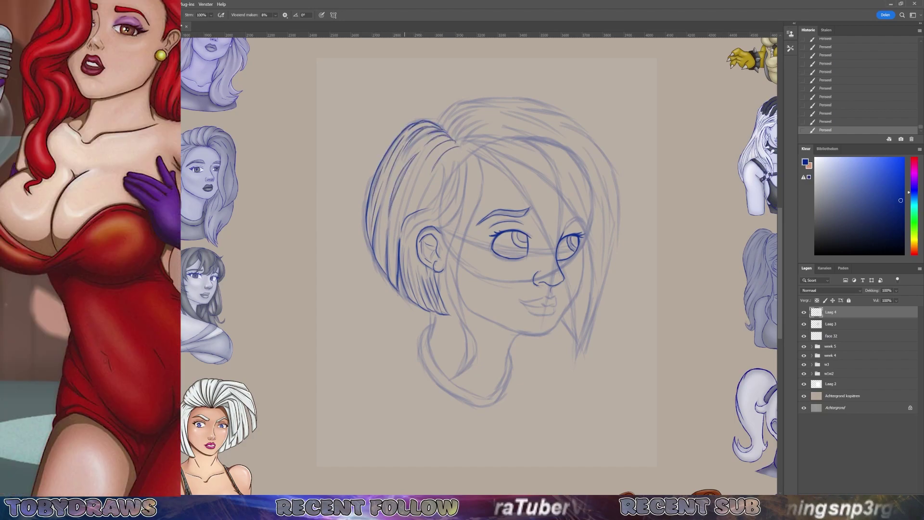
# - Fill the upper-left hair with strands running from the part
pyautogui.moveTo(461, 153); pyautogui.dragTo(421, 195)
pyautogui.moveTo(459, 143)
pyautogui.mouseDown()
pyautogui.moveTo(495, 166)
pyautogui.moveTo(424, 206)
pyautogui.moveTo(436, 231)
pyautogui.mouseUp()
pyautogui.moveTo(465, 155)
pyautogui.mouseDown()
pyautogui.moveTo(462, 205)
pyautogui.moveTo(405, 236)
pyautogui.moveTo(447, 204)
pyautogui.mouseUp()
pyautogui.moveTo(453, 202); pyautogui.dragTo(424, 226)
pyautogui.moveTo(464, 156); pyautogui.dragTo(460, 196)
pyautogui.moveTo(417, 227); pyautogui.dragTo(409, 263)
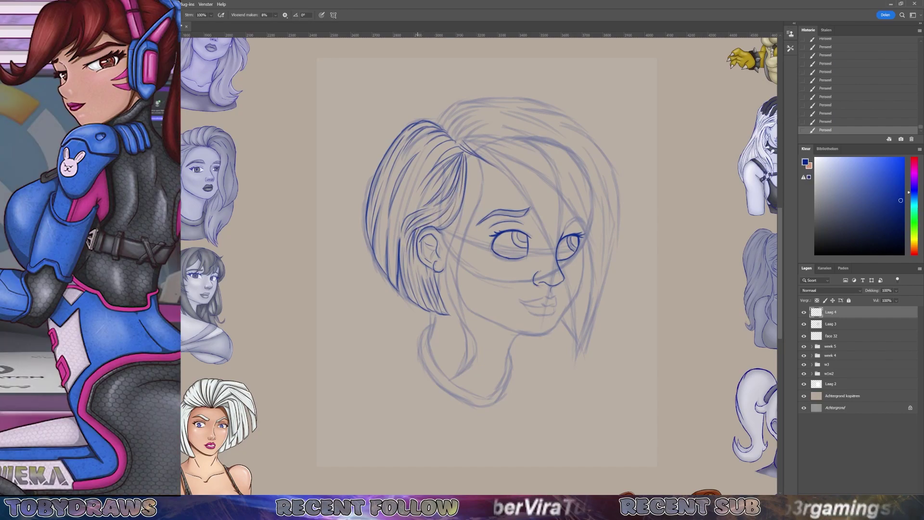
# - Draw the lower-left hair strands and line the hair's left edge
pyautogui.moveTo(419, 227); pyautogui.dragTo(404, 300)
pyautogui.moveTo(424, 270)
pyautogui.mouseDown()
pyautogui.moveTo(413, 307)
pyautogui.moveTo(423, 295)
pyautogui.mouseUp()
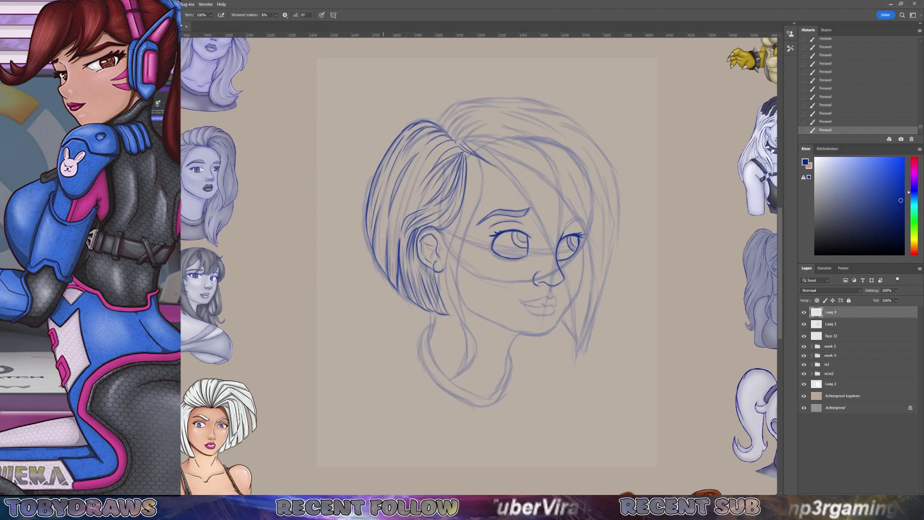
pyautogui.moveTo(384, 201); pyautogui.dragTo(374, 262)
pyautogui.moveTo(375, 203); pyautogui.dragTo(366, 240)
pyautogui.moveTo(377, 186); pyautogui.dragTo(368, 217)
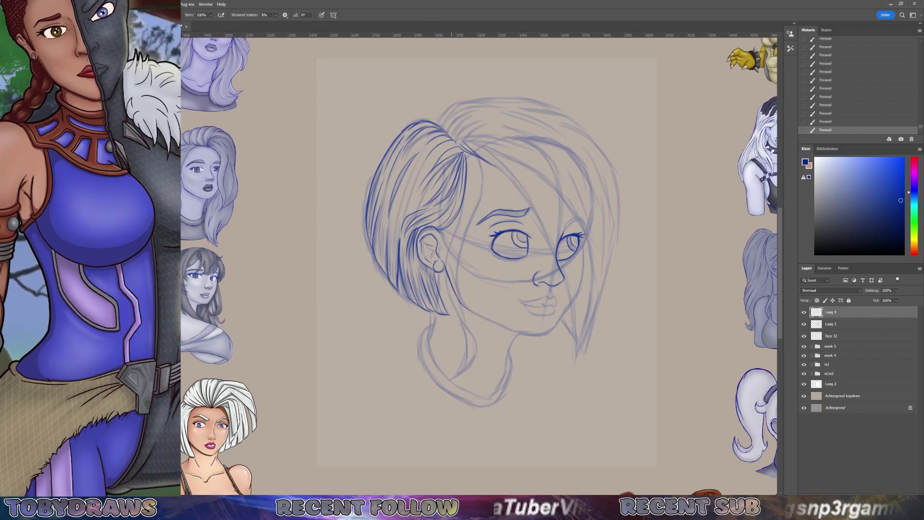
# - Draw long middle hair strands toward the neck and darken the jawline
pyautogui.moveTo(463, 201); pyautogui.dragTo(448, 312)
pyautogui.moveTo(461, 261); pyautogui.dragTo(452, 320)
pyautogui.moveTo(448, 266); pyautogui.dragTo(443, 292)
pyautogui.moveTo(481, 155); pyautogui.dragTo(452, 322)
pyautogui.moveTo(449, 269); pyautogui.dragTo(444, 295)
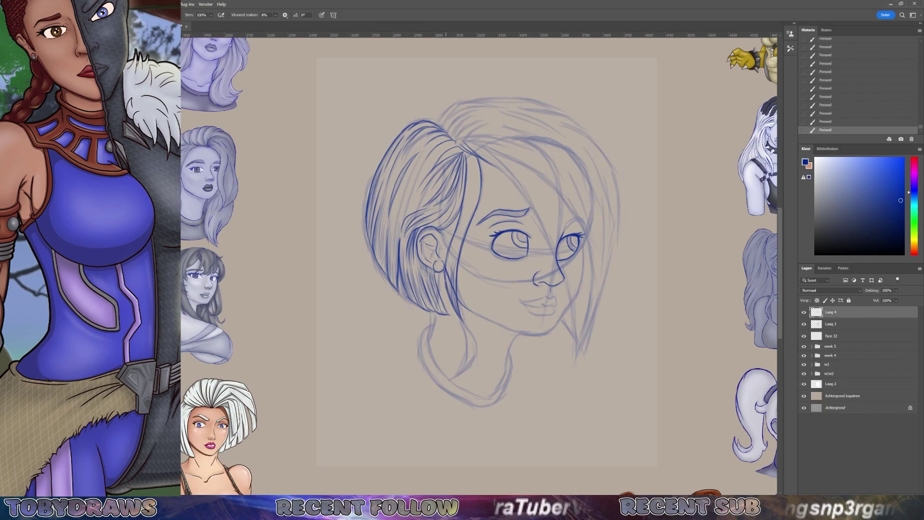
pyautogui.moveTo(488, 159); pyautogui.dragTo(480, 182)
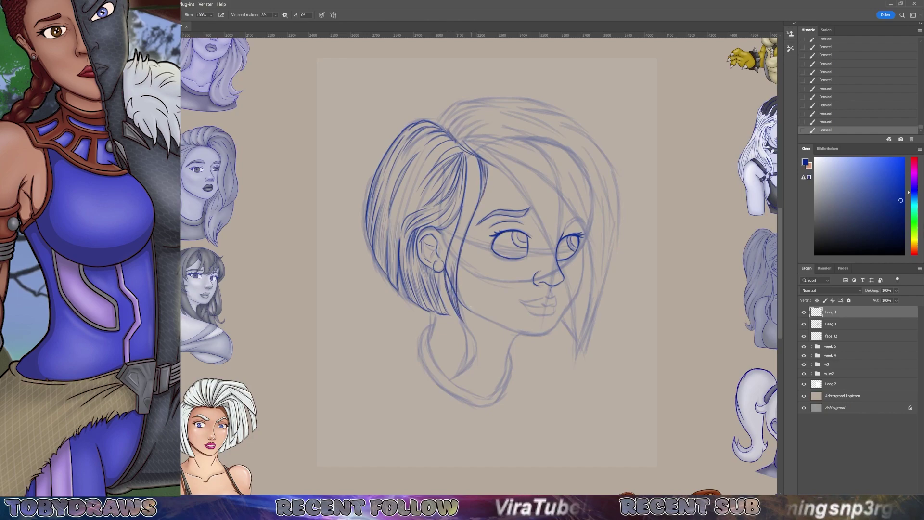
pyautogui.moveTo(472, 312)
pyautogui.mouseDown()
pyautogui.moveTo(522, 333)
pyautogui.moveTo(557, 321)
pyautogui.mouseUp()
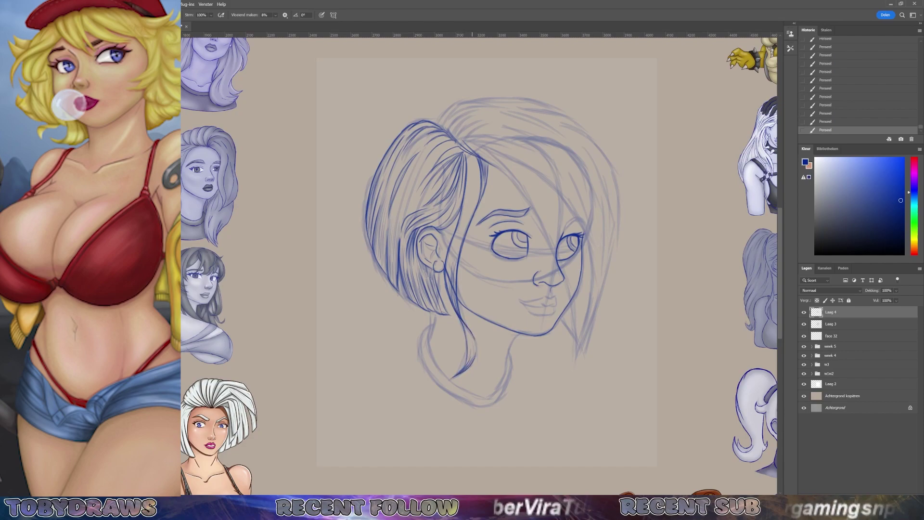
# - Darken the lower hair strand and neck line, and fan hair strokes out from the part
pyautogui.moveTo(474, 322); pyautogui.dragTo(466, 366)
pyautogui.moveTo(430, 333)
pyautogui.mouseDown()
pyautogui.moveTo(456, 380)
pyautogui.moveTo(496, 404)
pyautogui.moveTo(506, 352)
pyautogui.mouseUp()
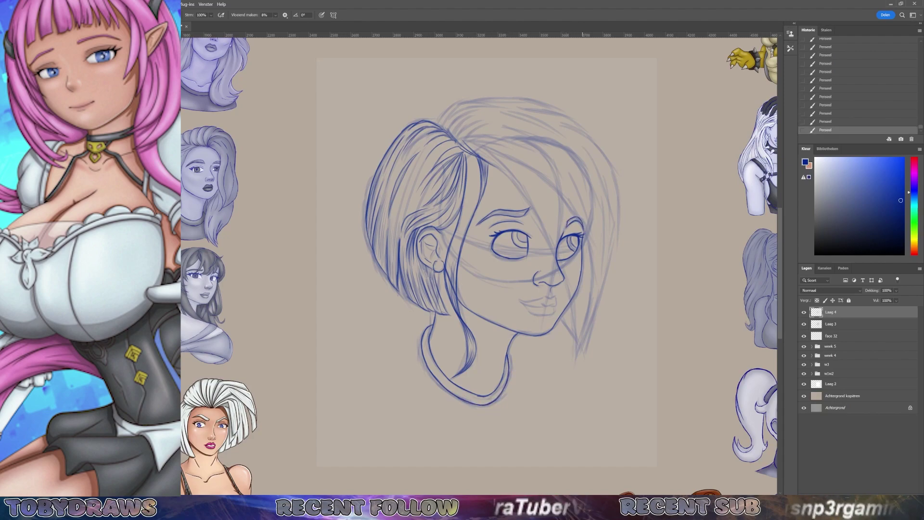
pyautogui.moveTo(479, 107)
pyautogui.mouseDown()
pyautogui.moveTo(441, 129)
pyautogui.moveTo(450, 135)
pyautogui.mouseUp()
pyautogui.moveTo(503, 124)
pyautogui.mouseDown()
pyautogui.moveTo(452, 135)
pyautogui.moveTo(452, 144)
pyautogui.moveTo(573, 363)
pyautogui.mouseUp()
pyautogui.moveTo(464, 142)
pyautogui.mouseDown()
pyautogui.moveTo(563, 270)
pyautogui.moveTo(563, 315)
pyautogui.mouseUp()
# - Ink the hair strands along the right side and across the top of the head
pyautogui.moveTo(481, 148)
pyautogui.mouseDown()
pyautogui.moveTo(549, 188)
pyautogui.moveTo(591, 288)
pyautogui.moveTo(577, 350)
pyautogui.mouseUp()
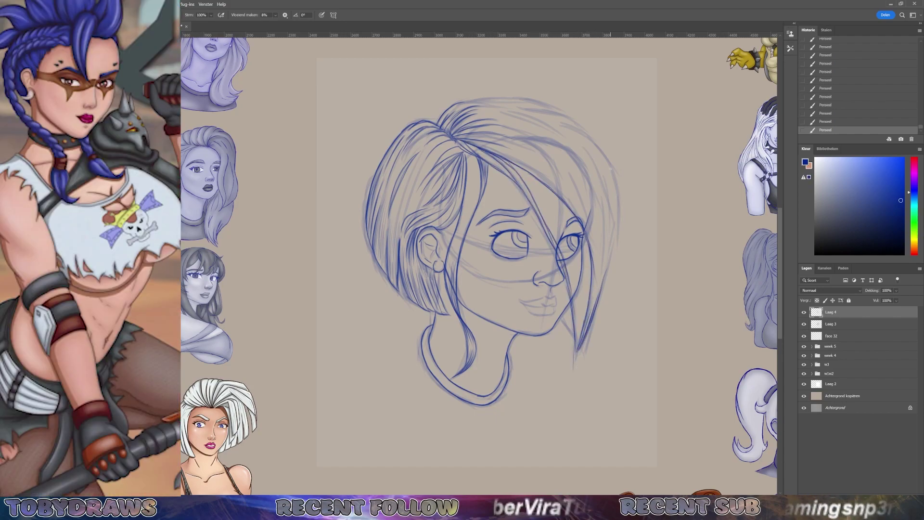
pyautogui.moveTo(618, 169); pyautogui.dragTo(602, 295)
pyautogui.moveTo(527, 154)
pyautogui.mouseDown()
pyautogui.moveTo(596, 227)
pyautogui.moveTo(592, 205)
pyautogui.mouseUp()
pyautogui.moveTo(572, 167); pyautogui.dragTo(599, 241)
pyautogui.moveTo(606, 189); pyautogui.dragTo(599, 289)
pyautogui.moveTo(584, 192); pyautogui.dragTo(589, 212)
pyautogui.moveTo(459, 99)
pyautogui.mouseDown()
pyautogui.moveTo(560, 113)
pyautogui.moveTo(611, 174)
pyautogui.mouseUp()
pyautogui.moveTo(544, 104)
pyautogui.mouseDown()
pyautogui.moveTo(486, 101)
pyautogui.moveTo(580, 163)
pyautogui.mouseUp()
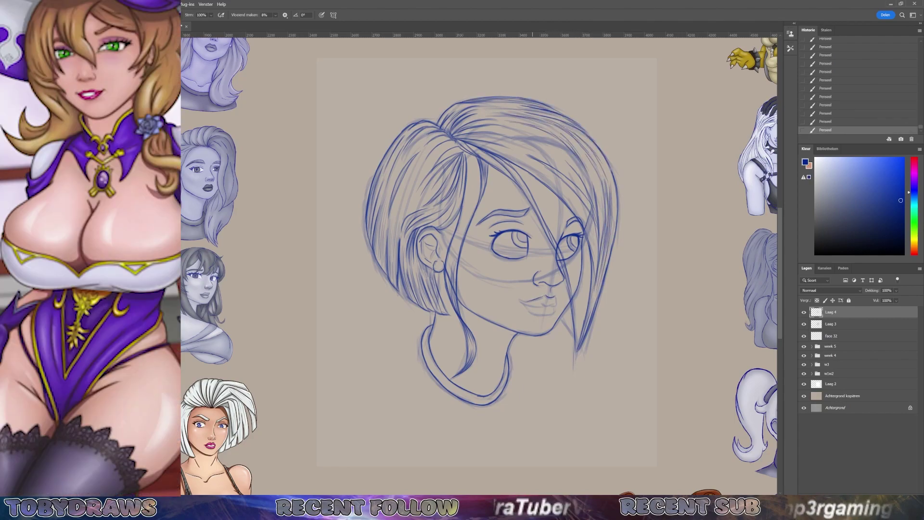
# - Darken the lips, lip corner and chin, then hide the rough sketch layer
pyautogui.moveTo(518, 299)
pyautogui.mouseDown()
pyautogui.moveTo(532, 313)
pyautogui.moveTo(556, 306)
pyautogui.moveTo(572, 333)
pyautogui.mouseUp()
pyautogui.moveTo(590, 241); pyautogui.dragTo(575, 310)
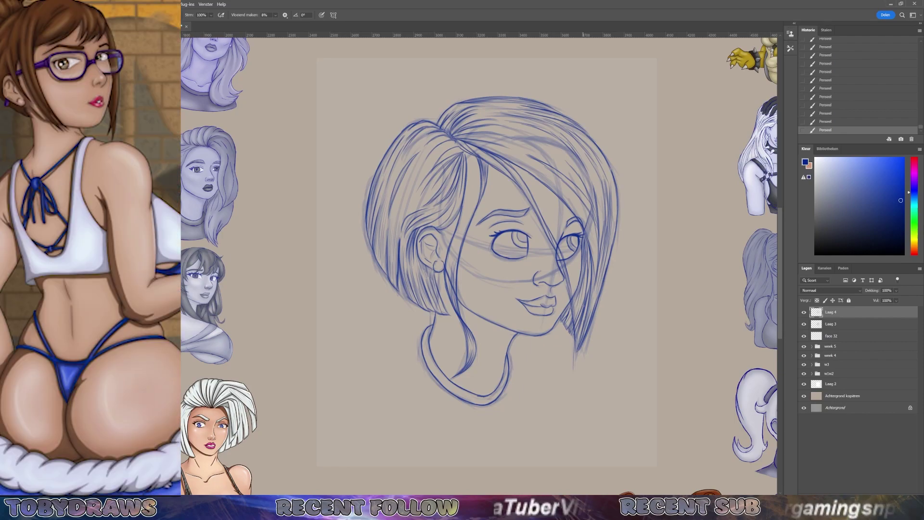
pyautogui.click(803, 324)
# - Add a 50% opacity shading layer and shade the left side of the hair
pyautogui.hotkey('ctrl', 'shift', 'alt', 'n')
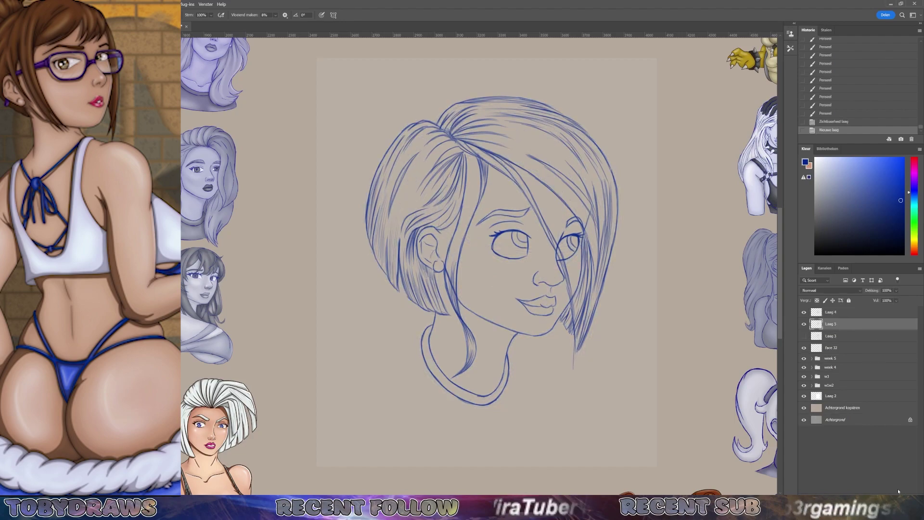
pyautogui.click(896, 290)
pyautogui.moveTo(908, 298); pyautogui.dragTo(891, 299)
pyautogui.moveTo(370, 176); pyautogui.dragTo(414, 296)
pyautogui.moveTo(410, 260); pyautogui.dragTo(443, 318)
pyautogui.moveTo(473, 122)
pyautogui.mouseDown()
pyautogui.moveTo(399, 158)
pyautogui.moveTo(380, 188)
pyautogui.mouseUp()
pyautogui.moveTo(459, 144)
pyautogui.mouseDown()
pyautogui.moveTo(389, 209)
pyautogui.moveTo(448, 209)
pyautogui.mouseUp()
# - Show the line-art layer again and lower its fill to 37%
pyautogui.click(804, 336)
pyautogui.click(832, 336)
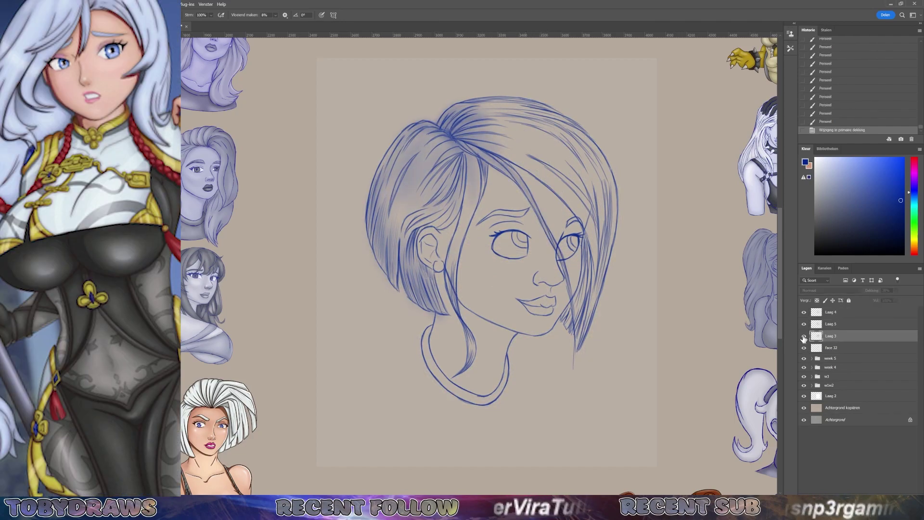
pyautogui.click(896, 300)
pyautogui.moveTo(909, 308); pyautogui.dragTo(888, 309)
pyautogui.click(833, 324)
# - Shade the right side and top of the hair with soft strokes
pyautogui.moveTo(592, 241); pyautogui.dragTo(568, 327)
pyautogui.moveTo(590, 262); pyautogui.dragTo(564, 334)
pyautogui.moveTo(591, 299); pyautogui.dragTo(580, 329)
pyautogui.moveTo(608, 236); pyautogui.dragTo(586, 315)
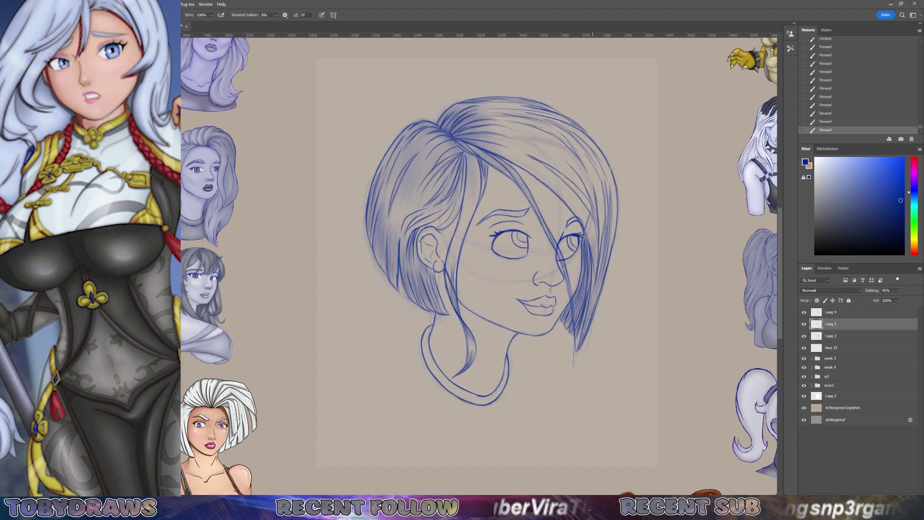
pyautogui.moveTo(508, 101); pyautogui.dragTo(472, 130)
pyautogui.moveTo(596, 142)
pyautogui.mouseDown()
pyautogui.moveTo(534, 210)
pyautogui.moveTo(576, 214)
pyautogui.mouseUp()
pyautogui.moveTo(518, 232); pyautogui.dragTo(577, 247)
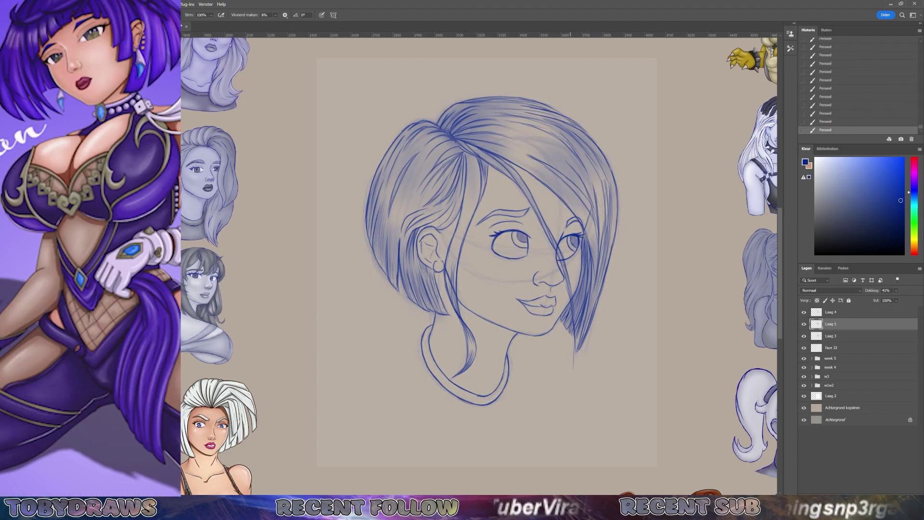
# - Darken the irises, eyelids and eyebrows of both eyes
pyautogui.moveTo(514, 237); pyautogui.dragTo(525, 245)
pyautogui.moveTo(421, 235); pyautogui.dragTo(431, 244)
pyautogui.moveTo(486, 216)
pyautogui.mouseDown()
pyautogui.moveTo(527, 210)
pyautogui.moveTo(511, 213)
pyautogui.mouseUp()
pyautogui.moveTo(567, 226); pyautogui.dragTo(582, 217)
pyautogui.moveTo(498, 232); pyautogui.dragTo(510, 240)
pyautogui.moveTo(558, 238); pyautogui.dragTo(574, 259)
# - Shade around the earring, neck, collar, chin, nose and left eyebrow
pyautogui.moveTo(435, 272); pyautogui.dragTo(443, 278)
pyautogui.moveTo(431, 339)
pyautogui.mouseDown()
pyautogui.moveTo(424, 359)
pyautogui.moveTo(495, 401)
pyautogui.mouseUp()
pyautogui.moveTo(450, 332); pyautogui.dragTo(500, 298)
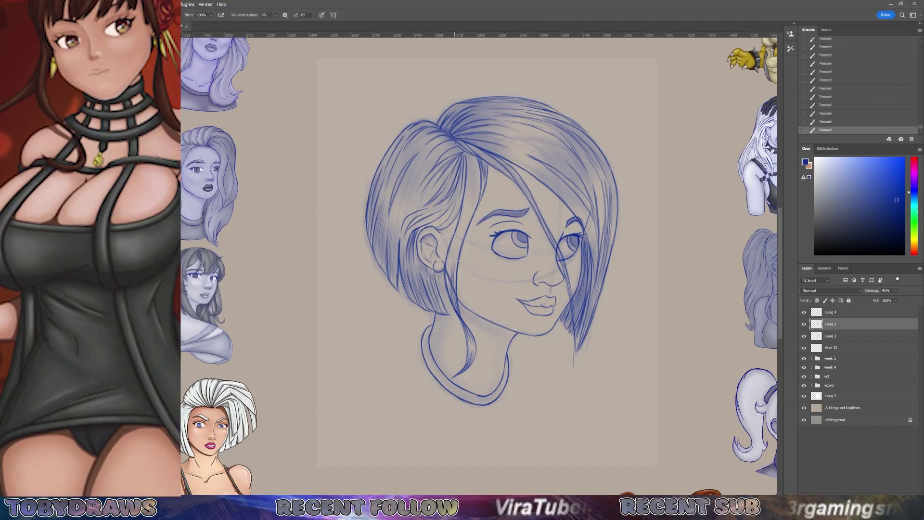
pyautogui.moveTo(465, 323); pyautogui.dragTo(498, 297)
pyautogui.moveTo(535, 276); pyautogui.dragTo(560, 287)
pyautogui.moveTo(480, 226); pyautogui.dragTo(512, 217)
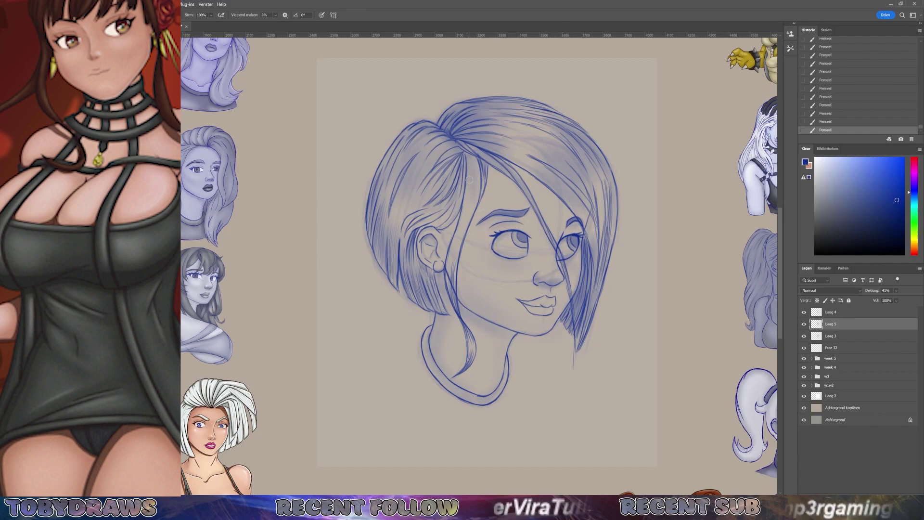
# - On layer Laag 4, add faint strokes and draw a new face's centre and eye guides
pyautogui.hotkey('alt', ']')
pyautogui.moveTo(469, 158)
pyautogui.mouseDown()
pyautogui.moveTo(474, 212)
pyautogui.moveTo(447, 286)
pyautogui.mouseUp()
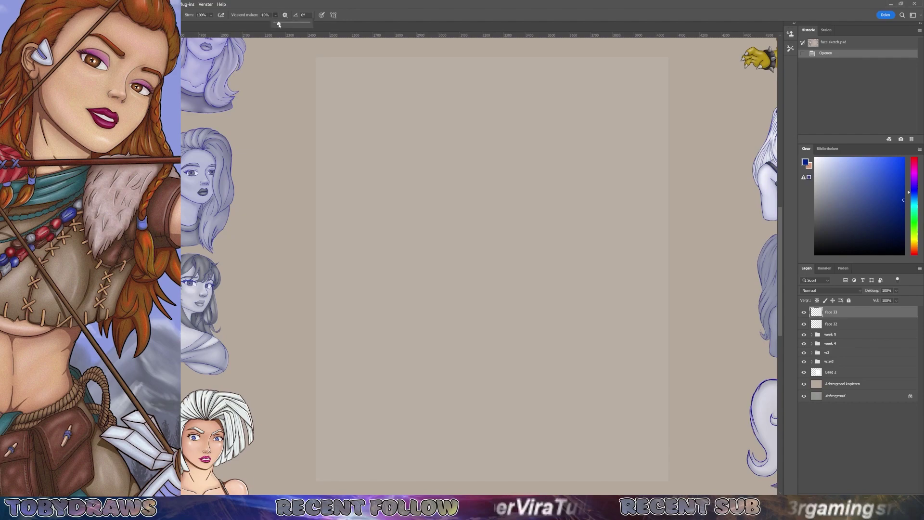
pyautogui.moveTo(480, 148); pyautogui.dragTo(480, 229)
pyautogui.moveTo(430, 179); pyautogui.dragTo(535, 173)
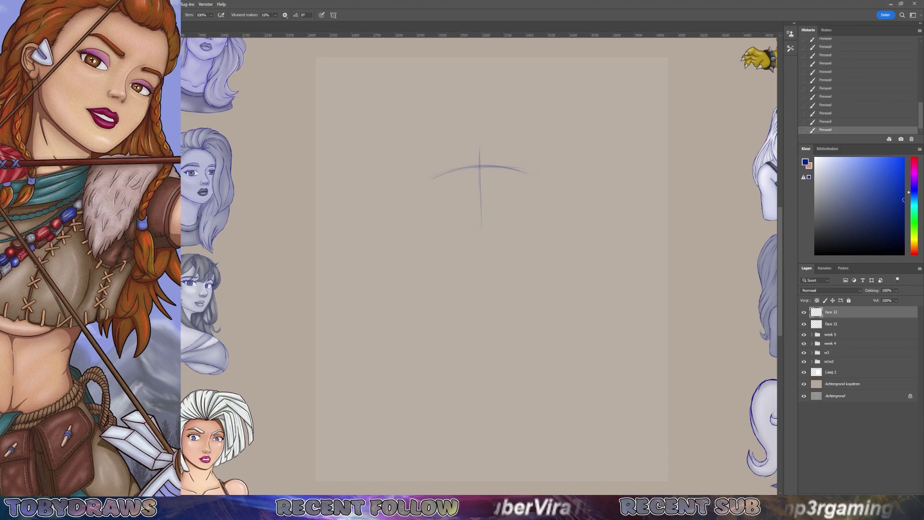
# - Draw the head's top arc, the nose and the lips, redoing the first mouth stroke
pyautogui.moveTo(431, 178); pyautogui.dragTo(522, 169)
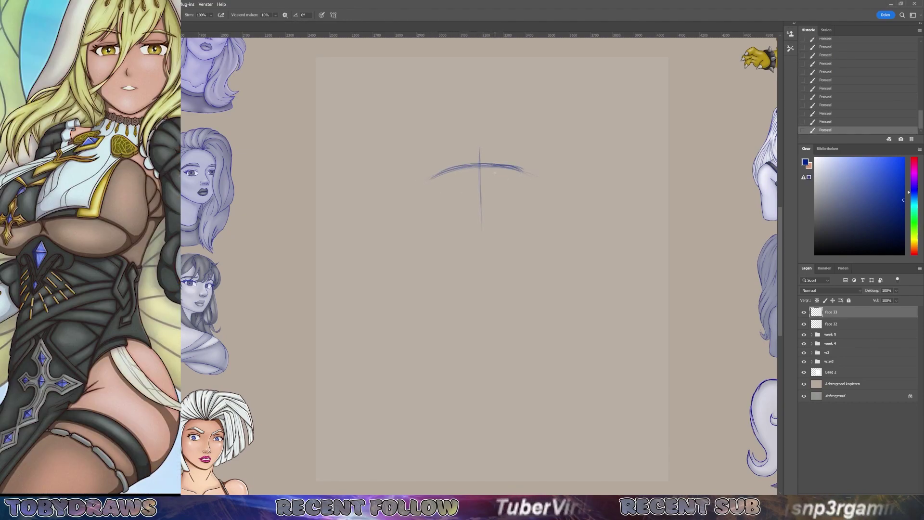
pyautogui.moveTo(430, 150)
pyautogui.mouseDown()
pyautogui.moveTo(479, 111)
pyautogui.moveTo(526, 137)
pyautogui.mouseUp()
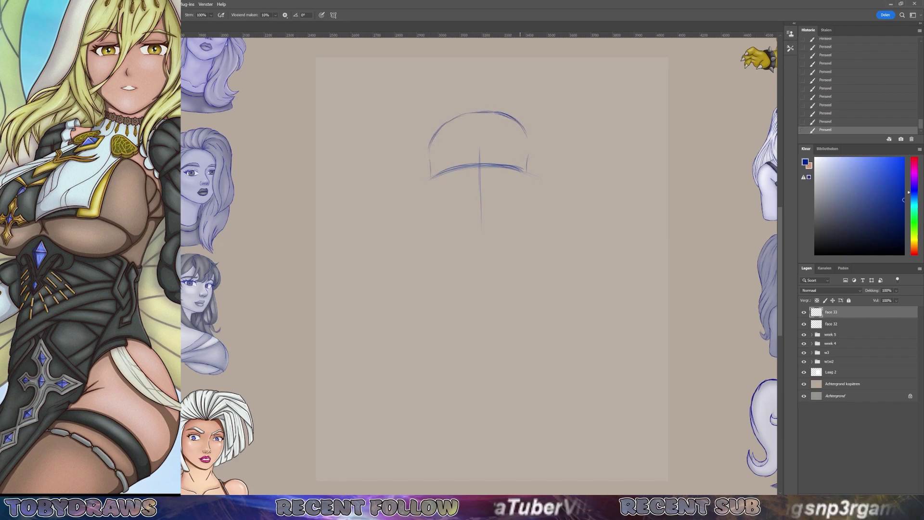
pyautogui.moveTo(483, 174); pyautogui.dragTo(476, 192)
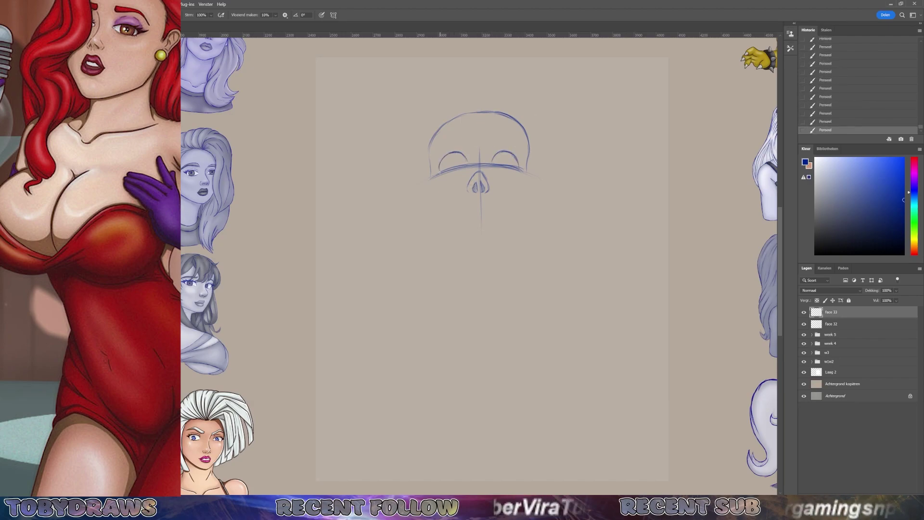
pyautogui.moveTo(470, 210)
pyautogui.mouseDown()
pyautogui.moveTo(503, 214)
pyautogui.moveTo(449, 215)
pyautogui.mouseUp()
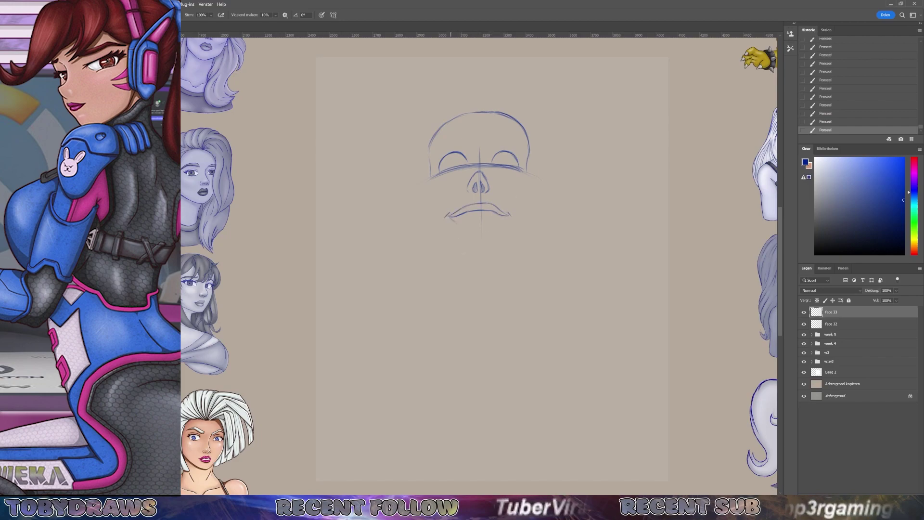
pyautogui.hotkey('ctrl', 'z')
pyautogui.hotkey('ctrl', 'z')
pyautogui.moveTo(450, 212)
pyautogui.mouseDown()
pyautogui.moveTo(506, 213)
pyautogui.moveTo(500, 221)
pyautogui.mouseUp()
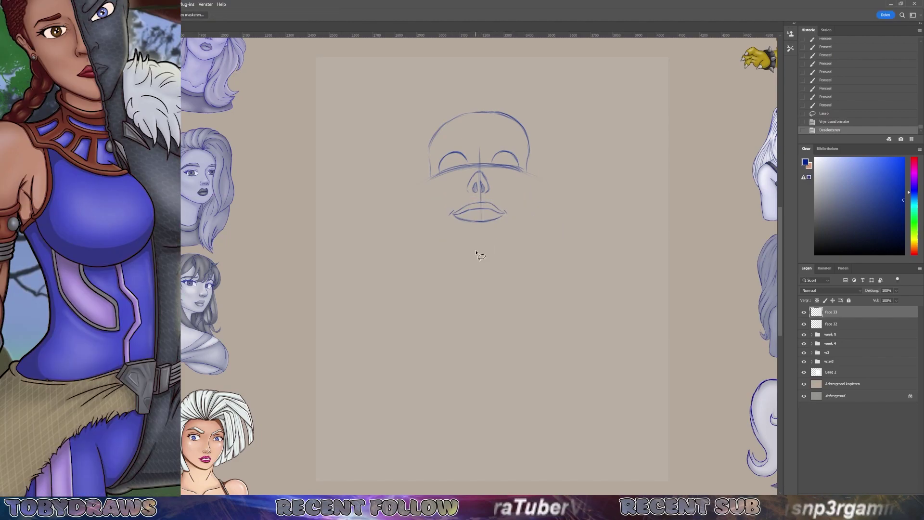
# - Add the chin and both jawlines down to the neck
pyautogui.moveTo(477, 250); pyautogui.dragTo(501, 248)
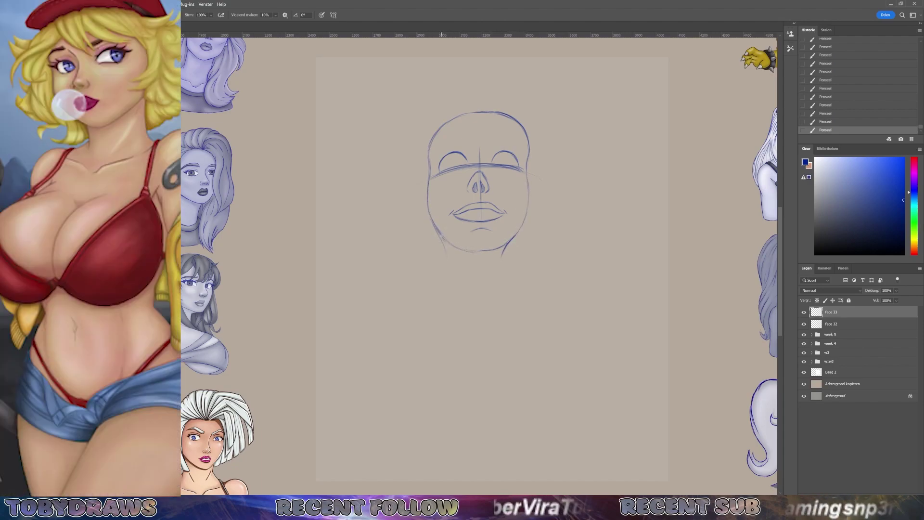
pyautogui.moveTo(442, 241)
pyautogui.mouseDown()
pyautogui.moveTo(453, 267)
pyautogui.moveTo(477, 266)
pyautogui.mouseUp()
pyautogui.moveTo(522, 227); pyautogui.dragTo(508, 267)
# - Draw the left side of the neck and a smooth right shoulder line
pyautogui.moveTo(450, 256); pyautogui.dragTo(458, 288)
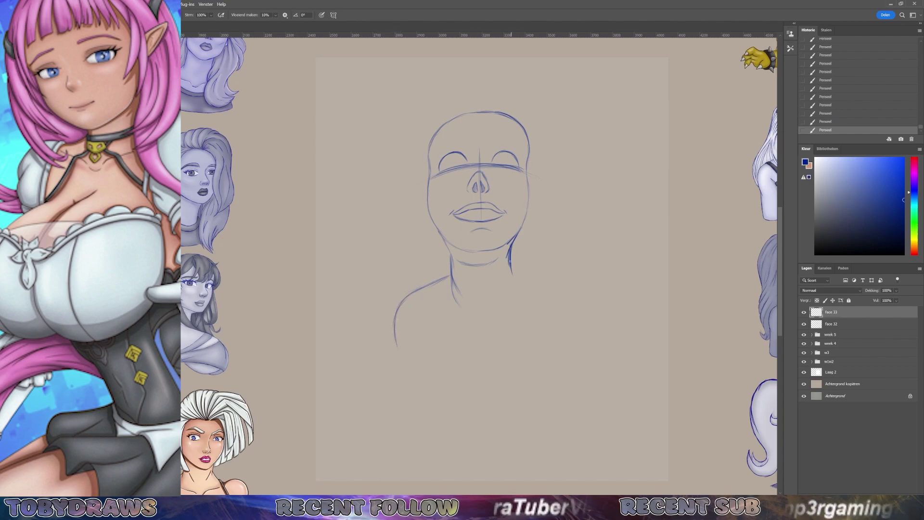
pyautogui.moveTo(511, 266); pyautogui.dragTo(574, 364)
pyautogui.moveTo(567, 306); pyautogui.dragTo(582, 383)
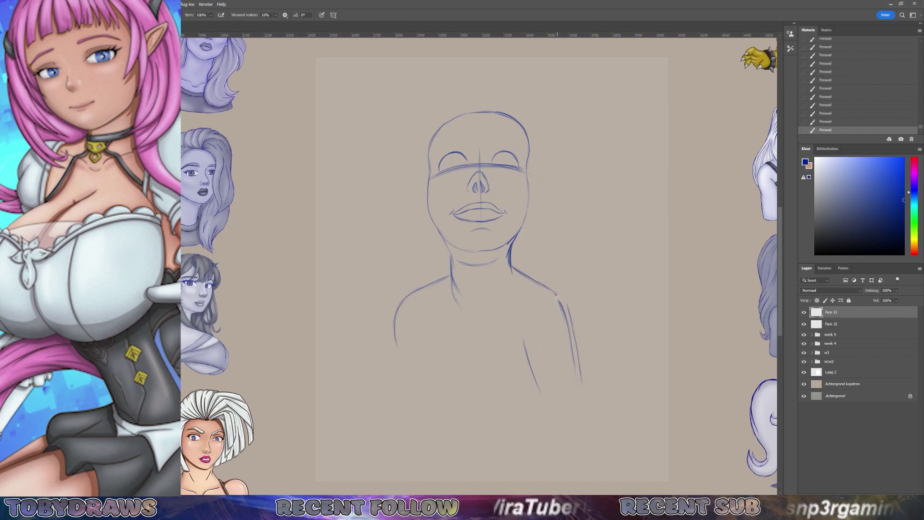
pyautogui.moveTo(530, 277); pyautogui.dragTo(567, 306)
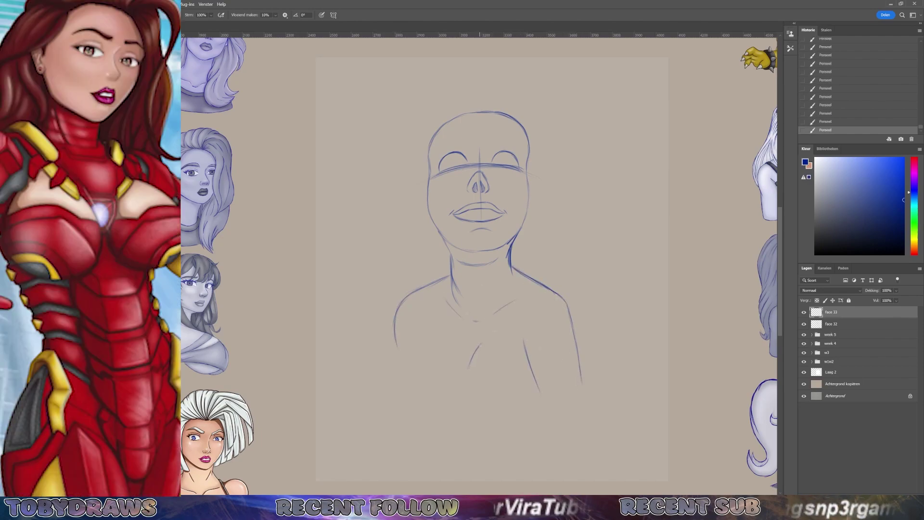
# - Sketch the curved chest shapes and the left lobe of the shell-shaped top
pyautogui.moveTo(466, 377)
pyautogui.mouseDown()
pyautogui.moveTo(519, 362)
pyautogui.moveTo(514, 375)
pyautogui.mouseUp()
pyautogui.moveTo(477, 400)
pyautogui.mouseDown()
pyautogui.moveTo(516, 389)
pyautogui.moveTo(510, 411)
pyautogui.mouseUp()
pyautogui.moveTo(533, 381); pyautogui.dragTo(509, 413)
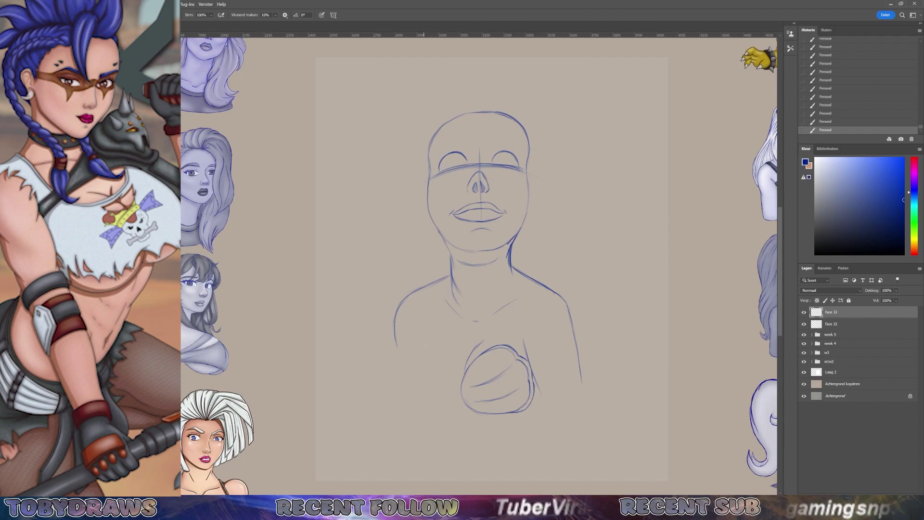
pyautogui.moveTo(407, 383)
pyautogui.mouseDown()
pyautogui.moveTo(459, 373)
pyautogui.moveTo(462, 403)
pyautogui.moveTo(451, 390)
pyautogui.moveTo(433, 413)
pyautogui.moveTo(409, 390)
pyautogui.moveTo(403, 365)
pyautogui.mouseUp()
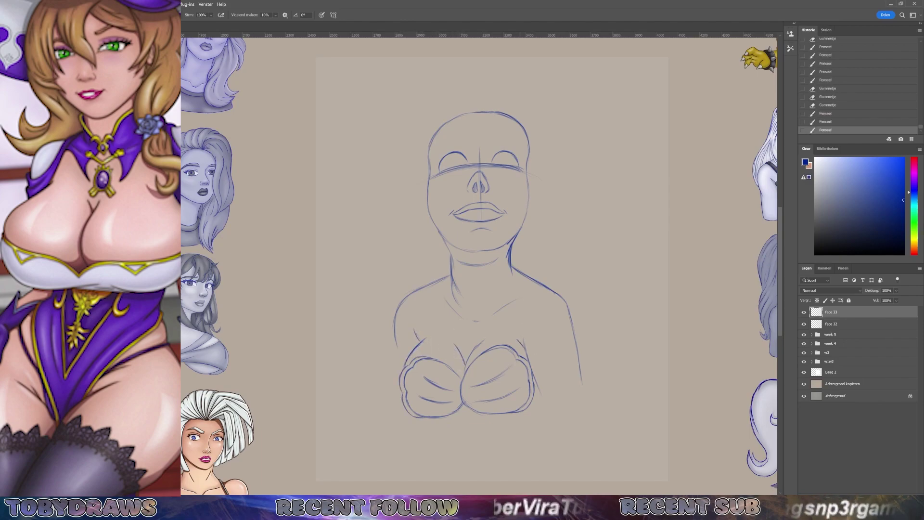
pyautogui.moveTo(427, 418); pyautogui.dragTo(436, 445)
# - Lasso the figure, cut and paste it onto a new layer, and move it lower
pyautogui.moveTo(528, 361); pyautogui.dragTo(540, 416)
pyautogui.moveTo(576, 351); pyautogui.dragTo(583, 409)
pyautogui.moveTo(394, 339); pyautogui.dragTo(399, 439)
pyautogui.moveTo(392, 108); pyautogui.dragTo(394, 111)
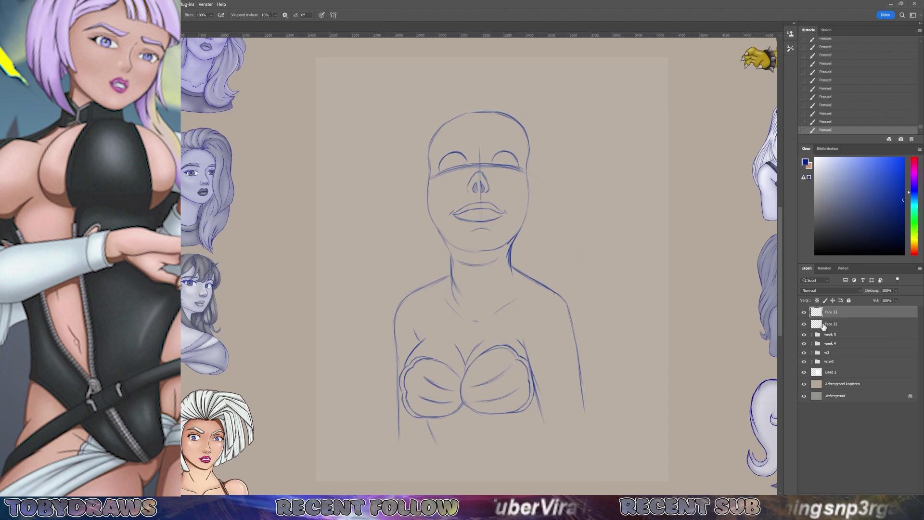
pyautogui.hotkey('ctrl', 'x')
pyautogui.hotkey('ctrl', 'v')
pyautogui.hotkey('ctrl', 't')
pyautogui.moveTo(561, 277); pyautogui.dragTo(560, 308)
# - Confirm the sketch's position, touch up the right eyebrow, and nudge the head slightly down
pyautogui.press('Return')
pyautogui.press('b')
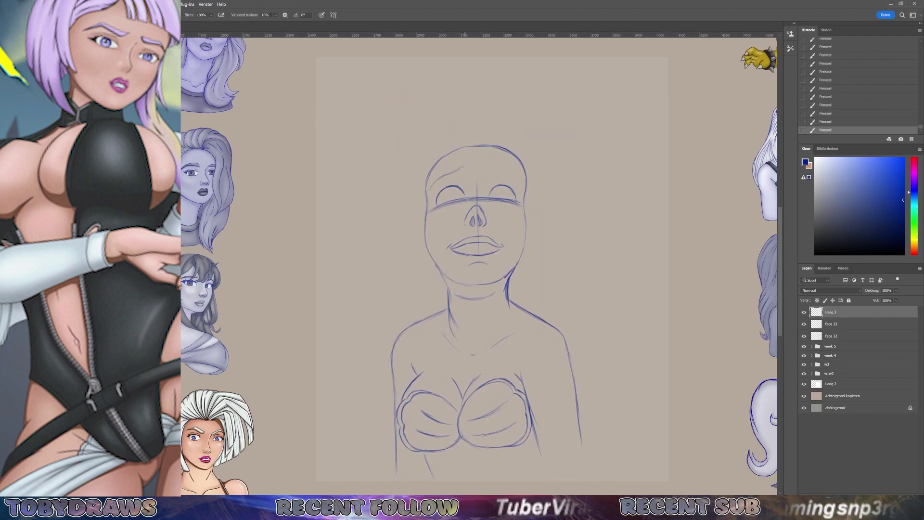
pyautogui.moveTo(488, 166); pyautogui.dragTo(522, 184)
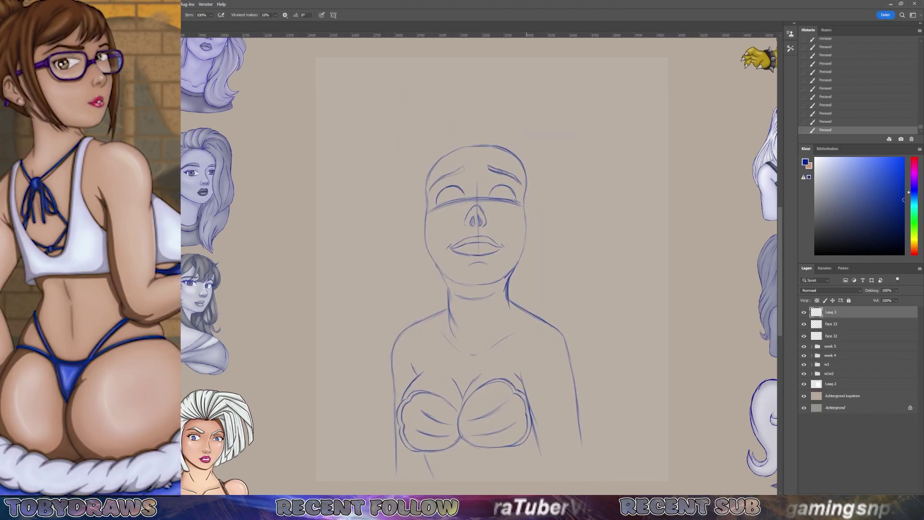
pyautogui.moveTo(505, 118); pyautogui.dragTo(399, 140)
pyautogui.hotkey('ctrl', 't')
pyautogui.moveTo(476, 217); pyautogui.dragTo(477, 224)
pyautogui.press('Return')
pyautogui.hotkey('ctrl', 'd')
pyautogui.press('b')
# - Sketch hair arcs over the top of the head
pyautogui.moveTo(401, 153); pyautogui.dragTo(479, 110)
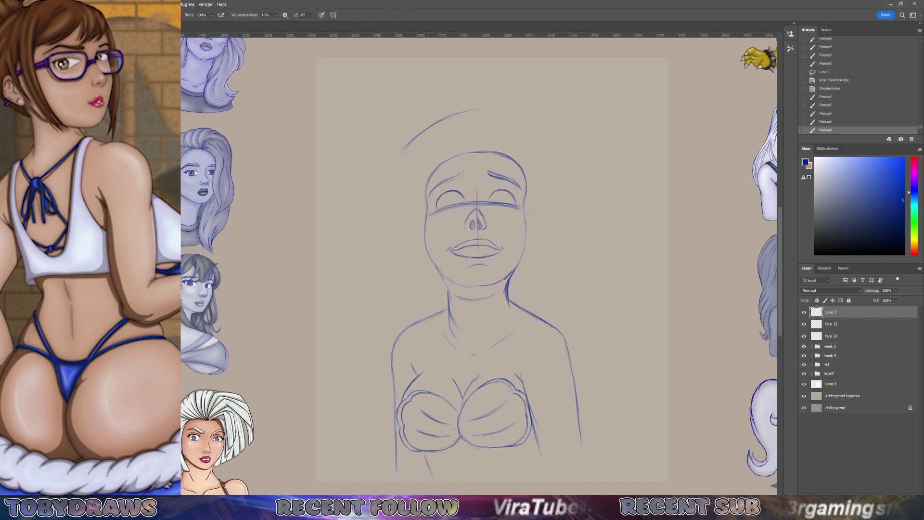
pyautogui.moveTo(411, 169)
pyautogui.mouseDown()
pyautogui.moveTo(476, 137)
pyautogui.moveTo(524, 164)
pyautogui.moveTo(489, 137)
pyautogui.moveTo(496, 147)
pyautogui.mouseUp()
pyautogui.moveTo(431, 158); pyautogui.dragTo(494, 143)
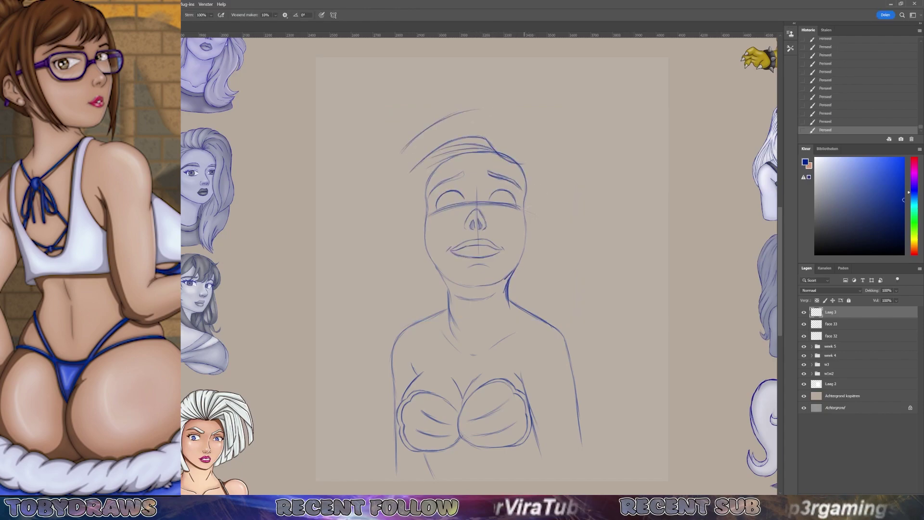
pyautogui.moveTo(423, 180)
pyautogui.mouseDown()
pyautogui.moveTo(483, 144)
pyautogui.moveTo(535, 169)
pyautogui.moveTo(529, 214)
pyautogui.mouseUp()
# - Draw long hair down the right side past the cheek, neck and shoulder toward the chest
pyautogui.moveTo(538, 169); pyautogui.dragTo(577, 322)
pyautogui.moveTo(530, 208); pyautogui.dragTo(548, 278)
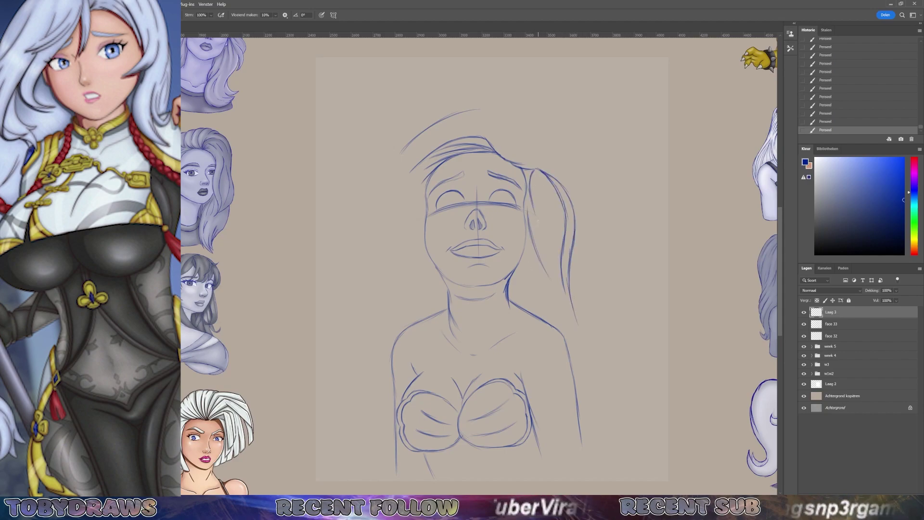
pyautogui.moveTo(525, 192)
pyautogui.mouseDown()
pyautogui.moveTo(508, 275)
pyautogui.moveTo(537, 247)
pyautogui.moveTo(519, 311)
pyautogui.mouseUp()
pyautogui.moveTo(536, 254); pyautogui.dragTo(526, 302)
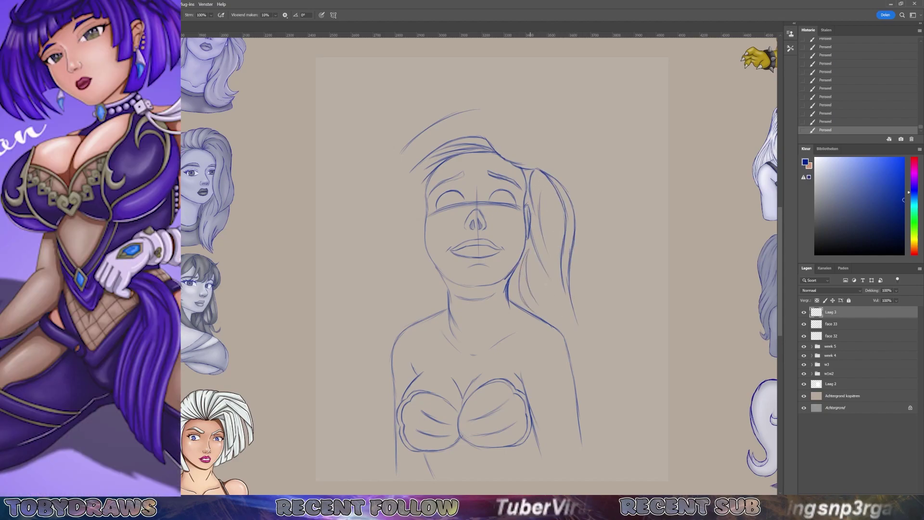
pyautogui.moveTo(548, 236); pyautogui.dragTo(527, 313)
pyautogui.moveTo(546, 275); pyautogui.dragTo(536, 308)
pyautogui.moveTo(572, 248); pyautogui.dragTo(611, 400)
pyautogui.moveTo(615, 353); pyautogui.dragTo(579, 415)
pyautogui.moveTo(583, 296); pyautogui.dragTo(594, 380)
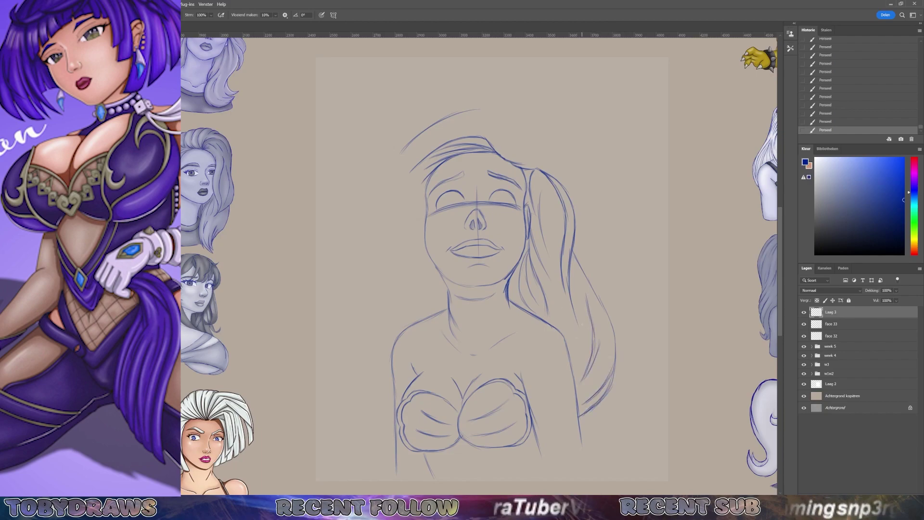
pyautogui.moveTo(558, 286); pyautogui.dragTo(578, 351)
pyautogui.moveTo(586, 329); pyautogui.dragTo(580, 375)
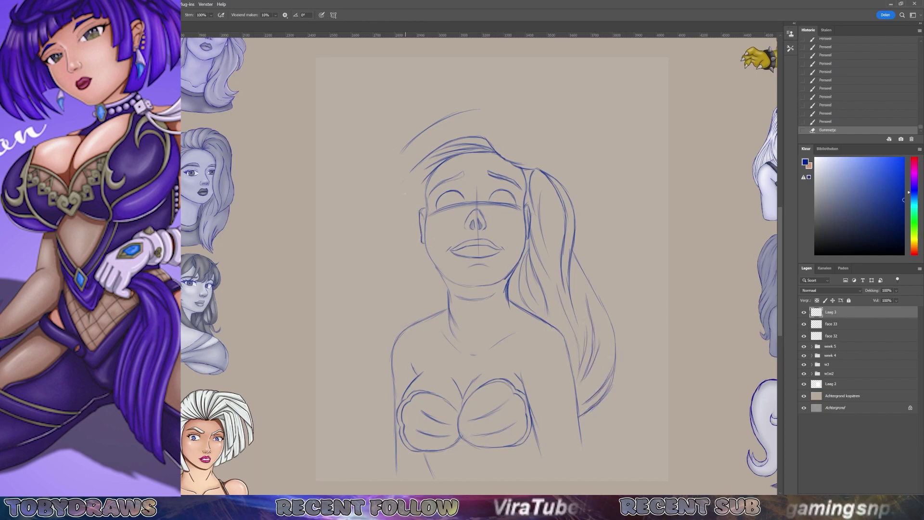
# - Redraw the left hair lock with new curving strands, undoing the old lower-left curve
pyautogui.moveTo(417, 182); pyautogui.dragTo(381, 207)
pyautogui.moveTo(469, 111)
pyautogui.mouseDown()
pyautogui.moveTo(396, 160)
pyautogui.moveTo(358, 219)
pyautogui.mouseUp()
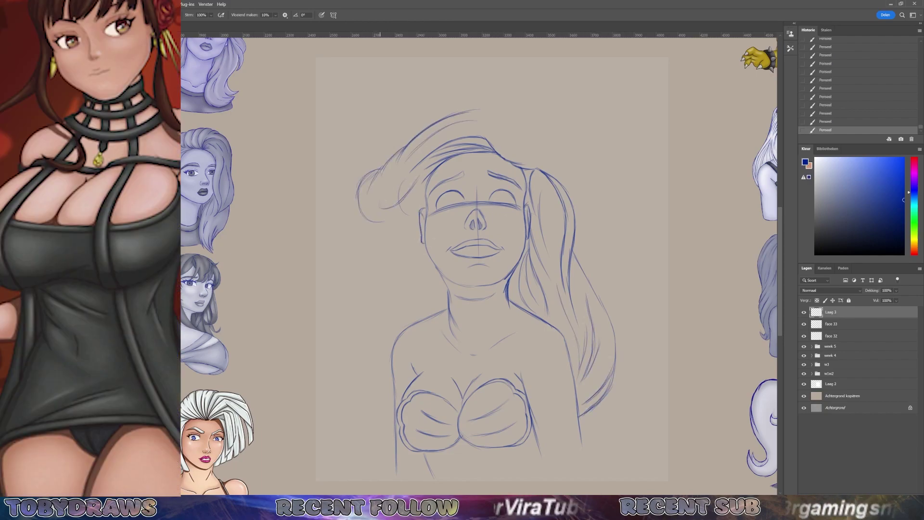
pyautogui.moveTo(382, 169); pyautogui.dragTo(406, 219)
pyautogui.hotkey('ctrl', 'z')
pyautogui.moveTo(370, 188)
pyautogui.mouseDown()
pyautogui.moveTo(380, 226)
pyautogui.moveTo(408, 223)
pyautogui.moveTo(380, 244)
pyautogui.moveTo(376, 299)
pyautogui.mouseUp()
pyautogui.moveTo(433, 170); pyautogui.dragTo(383, 273)
pyautogui.moveTo(397, 232); pyautogui.dragTo(391, 288)
pyautogui.moveTo(415, 262); pyautogui.dragTo(391, 326)
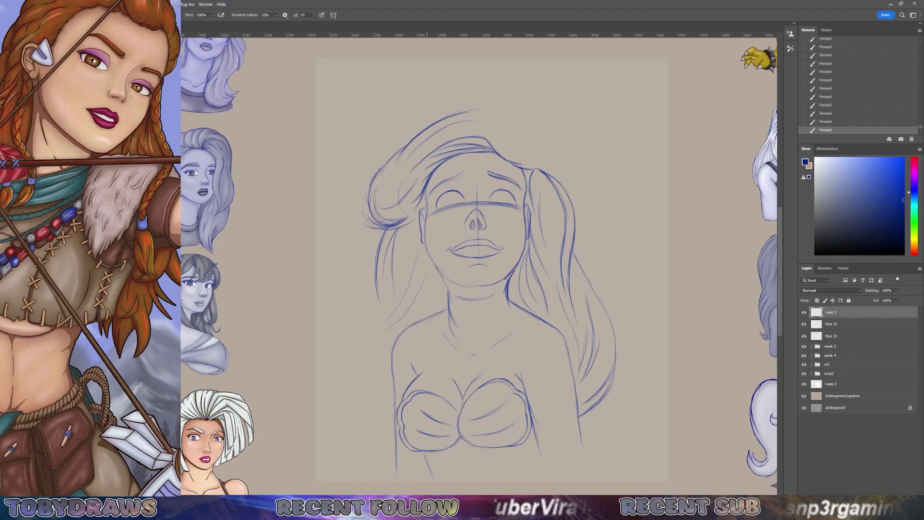
# - Draw long strands flowing down the lower-left hair
pyautogui.moveTo(374, 274)
pyautogui.mouseDown()
pyautogui.moveTo(349, 314)
pyautogui.moveTo(345, 352)
pyautogui.moveTo(326, 372)
pyautogui.mouseUp()
pyautogui.moveTo(347, 299); pyautogui.dragTo(321, 363)
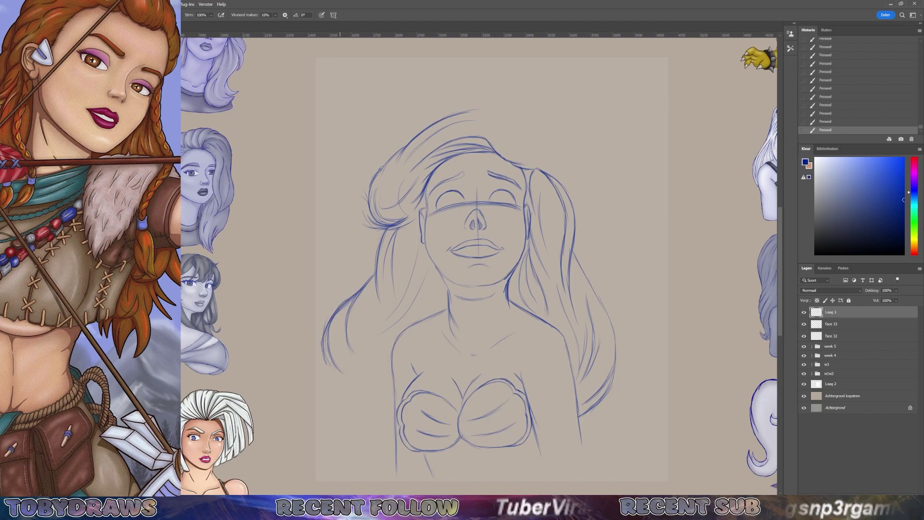
pyautogui.moveTo(337, 315); pyautogui.dragTo(346, 405)
pyautogui.moveTo(339, 337)
pyautogui.mouseDown()
pyautogui.moveTo(368, 413)
pyautogui.moveTo(390, 433)
pyautogui.mouseUp()
pyautogui.moveTo(372, 393); pyautogui.dragTo(385, 426)
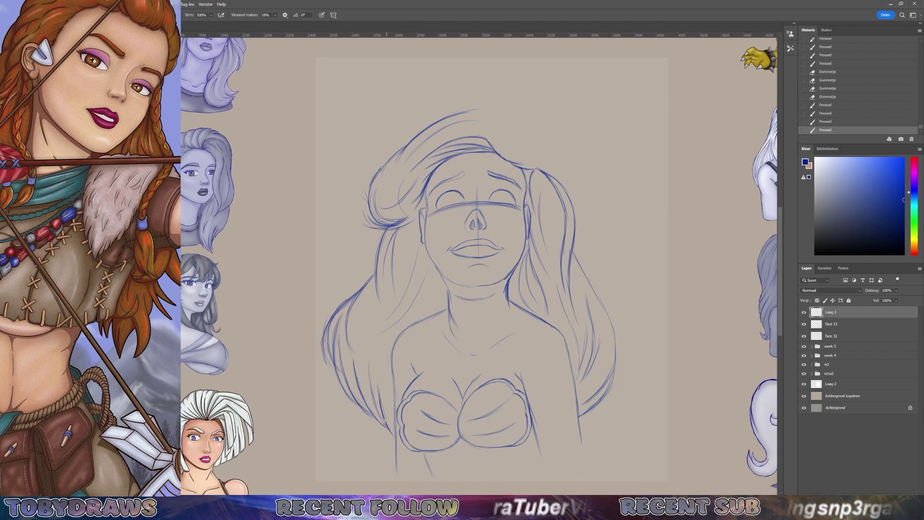
# - Add outer hair strokes over the top and upper right of the head
pyautogui.moveTo(374, 277); pyautogui.dragTo(370, 331)
pyautogui.moveTo(430, 118)
pyautogui.mouseDown()
pyautogui.moveTo(505, 101)
pyautogui.moveTo(529, 143)
pyautogui.mouseUp()
pyautogui.moveTo(520, 112); pyautogui.dragTo(552, 172)
pyautogui.moveTo(516, 159); pyautogui.dragTo(541, 170)
# - Add a last hair stroke and right-eye lashes, undo stray strokes, and darken both eyebrows
pyautogui.moveTo(491, 127); pyautogui.dragTo(538, 165)
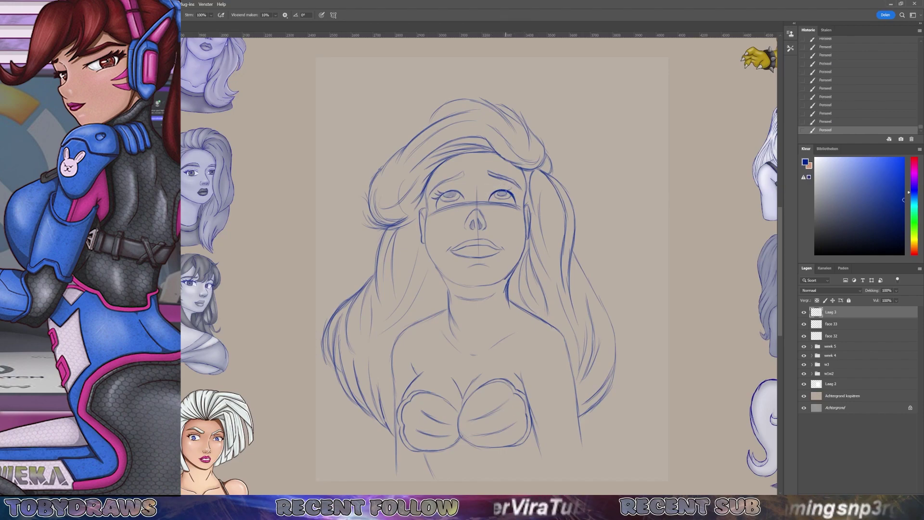
pyautogui.moveTo(511, 195); pyautogui.dragTo(519, 189)
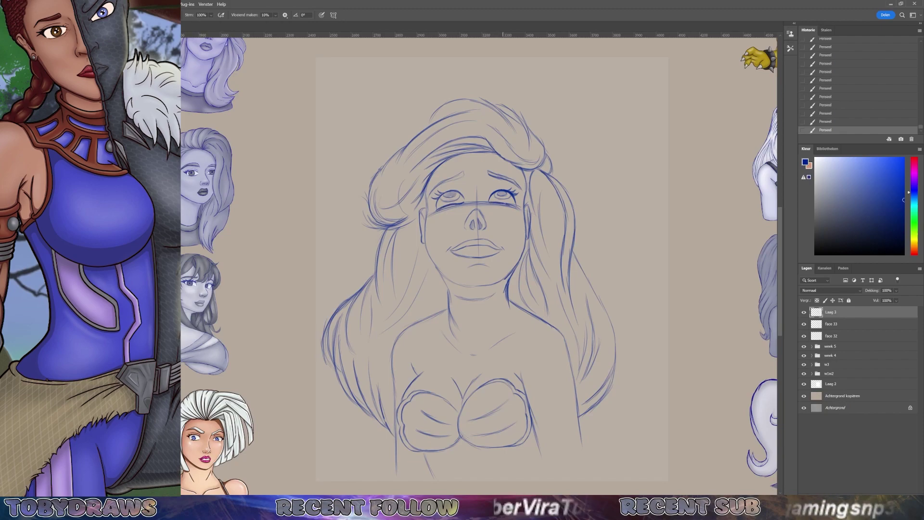
pyautogui.hotkey('ctrl', 'z')
pyautogui.hotkey('ctrl', 'z')
pyautogui.hotkey('ctrl', 'z')
pyautogui.hotkey('ctrl', 'z')
pyautogui.hotkey('ctrl', 'z')
pyautogui.hotkey('ctrl', 'z')
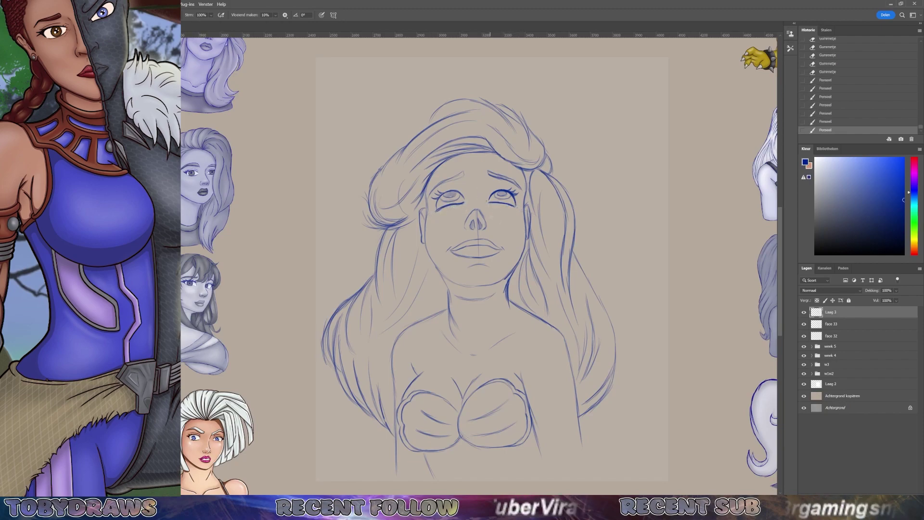
pyautogui.moveTo(490, 202); pyautogui.dragTo(510, 207)
pyautogui.moveTo(489, 174); pyautogui.dragTo(519, 182)
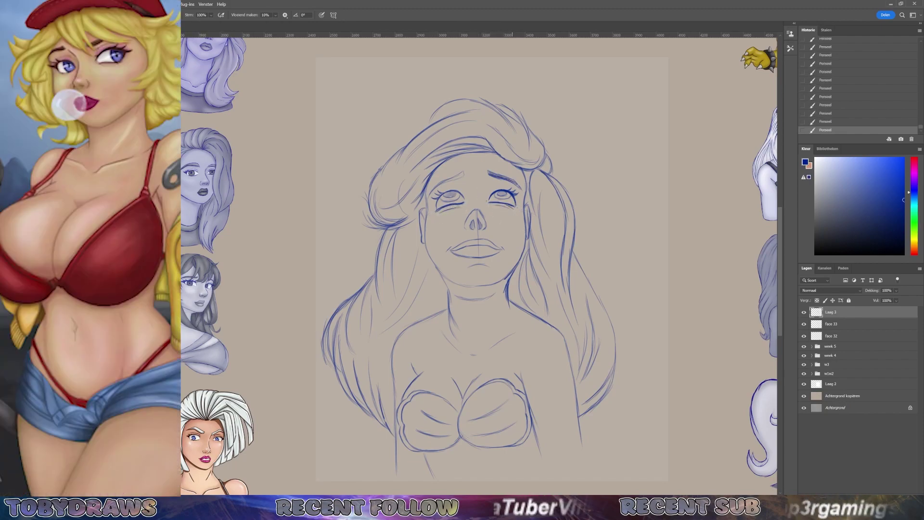
pyautogui.moveTo(462, 174)
pyautogui.mouseDown()
pyautogui.moveTo(436, 184)
pyautogui.moveTo(442, 198)
pyautogui.mouseUp()
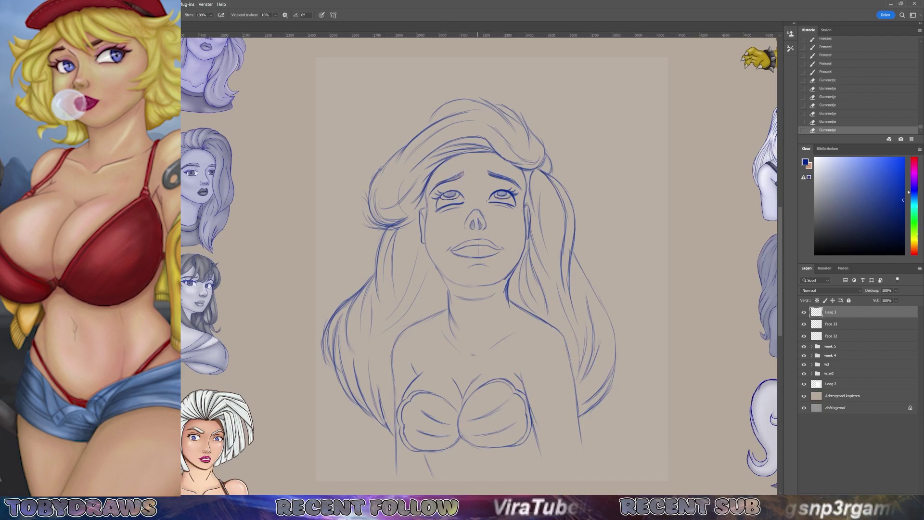
# - On a new layer, trace darker lines along the left cheek, jaw, shoulders and torso
pyautogui.hotkey('ctrl', 'shift', 'alt', 'n')
pyautogui.click(896, 290)
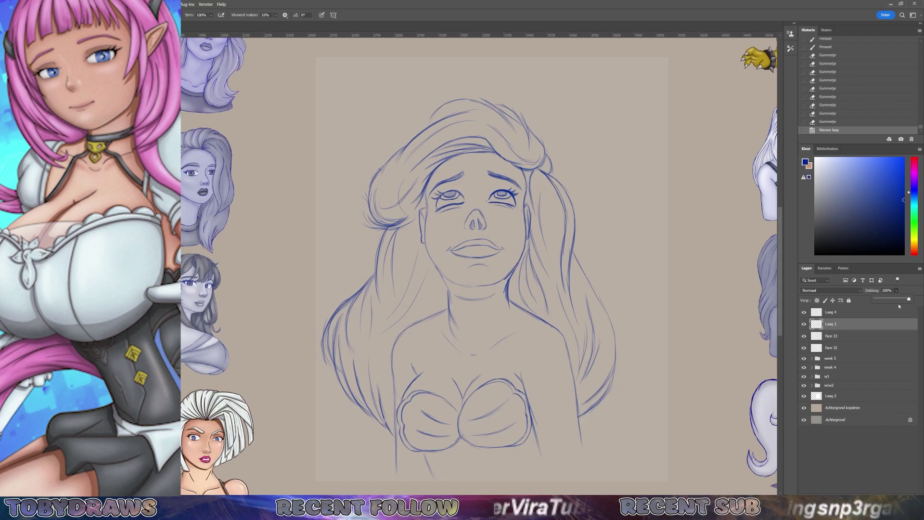
pyautogui.moveTo(425, 186)
pyautogui.mouseDown()
pyautogui.moveTo(428, 258)
pyautogui.moveTo(448, 290)
pyautogui.moveTo(455, 337)
pyautogui.moveTo(397, 339)
pyautogui.moveTo(394, 465)
pyautogui.mouseUp()
pyautogui.moveTo(509, 300)
pyautogui.mouseDown()
pyautogui.moveTo(553, 328)
pyautogui.moveTo(581, 447)
pyautogui.mouseUp()
pyautogui.moveTo(531, 422); pyautogui.dragTo(542, 458)
# - Darken the left outer hair outline and the inner strand beside the face
pyautogui.moveTo(374, 273); pyautogui.dragTo(324, 332)
pyautogui.moveTo(357, 292); pyautogui.dragTo(328, 368)
pyautogui.moveTo(328, 325); pyautogui.dragTo(342, 388)
pyautogui.moveTo(339, 338); pyautogui.dragTo(349, 390)
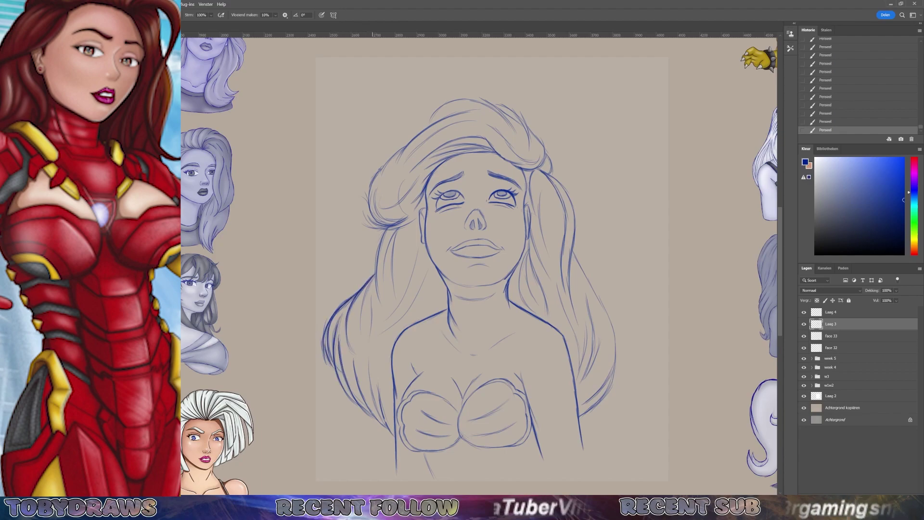
pyautogui.moveTo(397, 229); pyautogui.dragTo(376, 279)
pyautogui.moveTo(397, 230); pyautogui.dragTo(382, 285)
pyautogui.moveTo(382, 166); pyautogui.dragTo(366, 227)
# - Darken the top hair outline and the right strands beside the face and neck
pyautogui.moveTo(404, 146); pyautogui.dragTo(378, 177)
pyautogui.moveTo(427, 128)
pyautogui.mouseDown()
pyautogui.moveTo(465, 98)
pyautogui.moveTo(503, 99)
pyautogui.moveTo(529, 147)
pyautogui.mouseUp()
pyautogui.moveTo(520, 114); pyautogui.dragTo(544, 155)
pyautogui.moveTo(487, 118); pyautogui.dragTo(517, 144)
pyautogui.moveTo(528, 288); pyautogui.dragTo(557, 326)
pyautogui.moveTo(529, 241); pyautogui.dragTo(516, 299)
pyautogui.moveTo(544, 246); pyautogui.dragTo(527, 300)
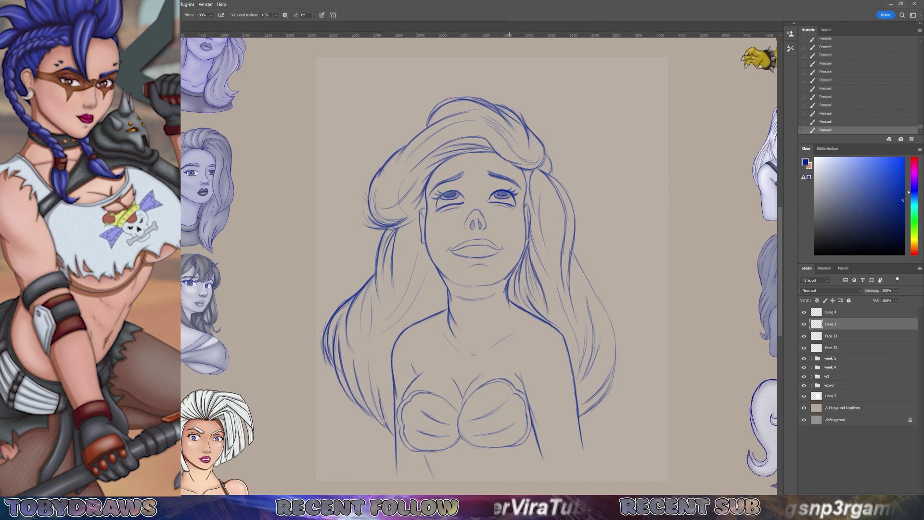
# - Swap the two newest layers and softly shade the top and upper right of the hair
pyautogui.hotkey('ctrl', 'z')
pyautogui.hotkey('ctrl', 'z')
pyautogui.hotkey('ctrl', 'z')
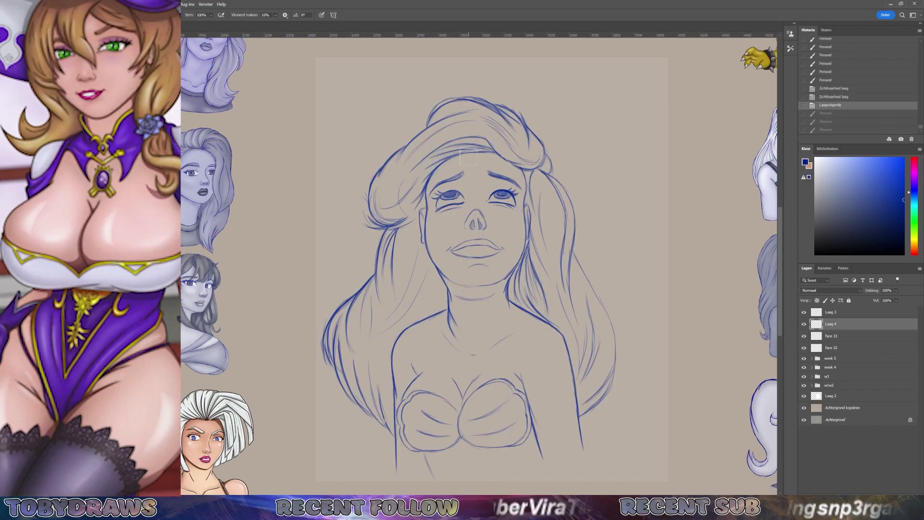
pyautogui.moveTo(461, 148); pyautogui.dragTo(477, 149)
pyautogui.moveTo(414, 187); pyautogui.dragTo(373, 220)
pyautogui.moveTo(467, 142)
pyautogui.mouseDown()
pyautogui.moveTo(422, 177)
pyautogui.moveTo(442, 171)
pyautogui.mouseUp()
pyautogui.moveTo(508, 151); pyautogui.dragTo(448, 173)
pyautogui.moveTo(533, 129); pyautogui.dragTo(487, 168)
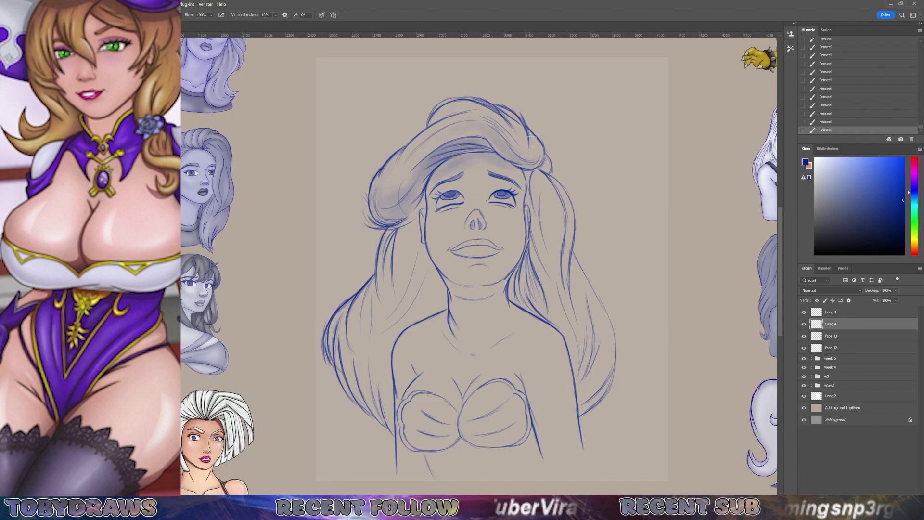
pyautogui.moveTo(539, 153); pyautogui.dragTo(493, 163)
pyautogui.moveTo(524, 112); pyautogui.dragTo(488, 130)
pyautogui.moveTo(525, 134); pyautogui.dragTo(498, 159)
# - Shade the area below the chin and along the left hair strands
pyautogui.moveTo(491, 279); pyautogui.dragTo(445, 291)
pyautogui.moveTo(496, 292); pyautogui.dragTo(466, 299)
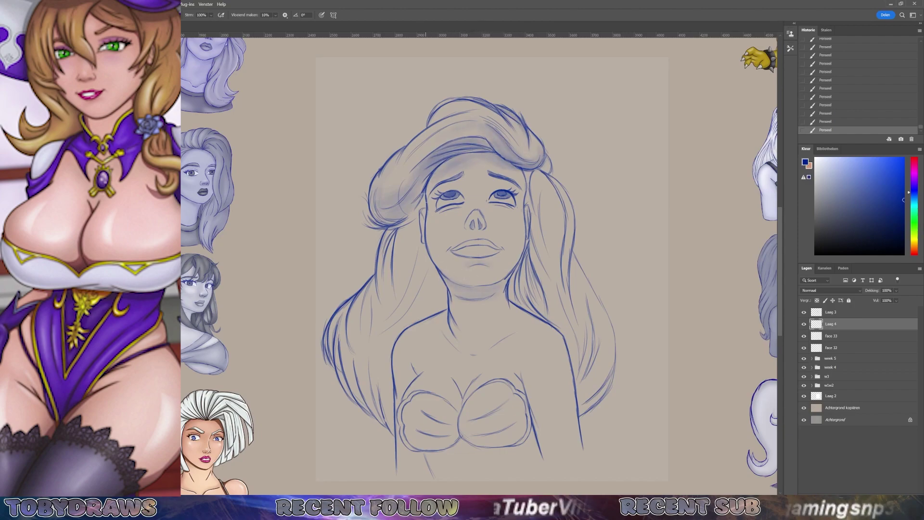
pyautogui.moveTo(519, 262); pyautogui.dragTo(496, 280)
pyautogui.moveTo(424, 193); pyautogui.dragTo(377, 229)
pyautogui.moveTo(443, 207); pyautogui.dragTo(389, 310)
pyautogui.moveTo(426, 275); pyautogui.dragTo(413, 320)
pyautogui.moveTo(389, 231); pyautogui.dragTo(349, 330)
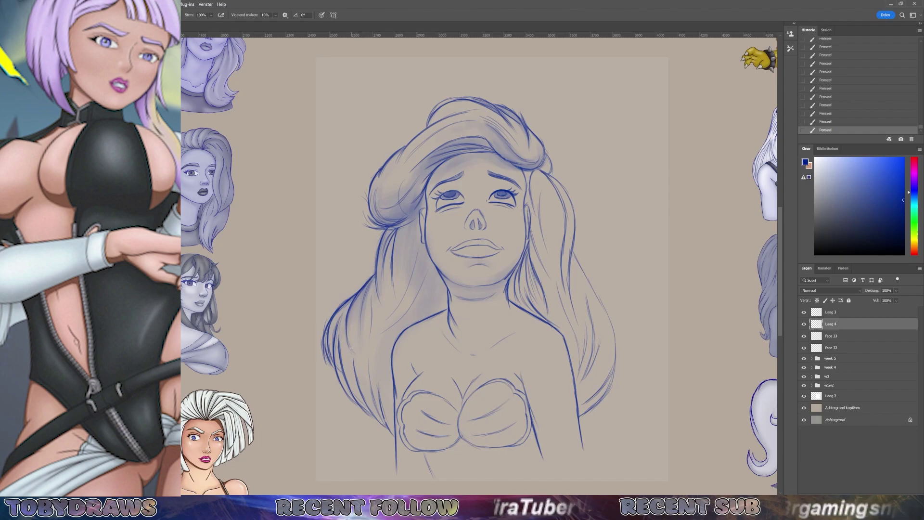
pyautogui.moveTo(371, 288)
pyautogui.mouseDown()
pyautogui.moveTo(325, 351)
pyautogui.moveTo(391, 421)
pyautogui.mouseUp()
# - Shade the right hair from the face down to the shoulder, plus the hair by the neck
pyautogui.moveTo(518, 200)
pyautogui.mouseDown()
pyautogui.moveTo(531, 180)
pyautogui.moveTo(535, 222)
pyautogui.mouseUp()
pyautogui.moveTo(510, 248); pyautogui.dragTo(537, 306)
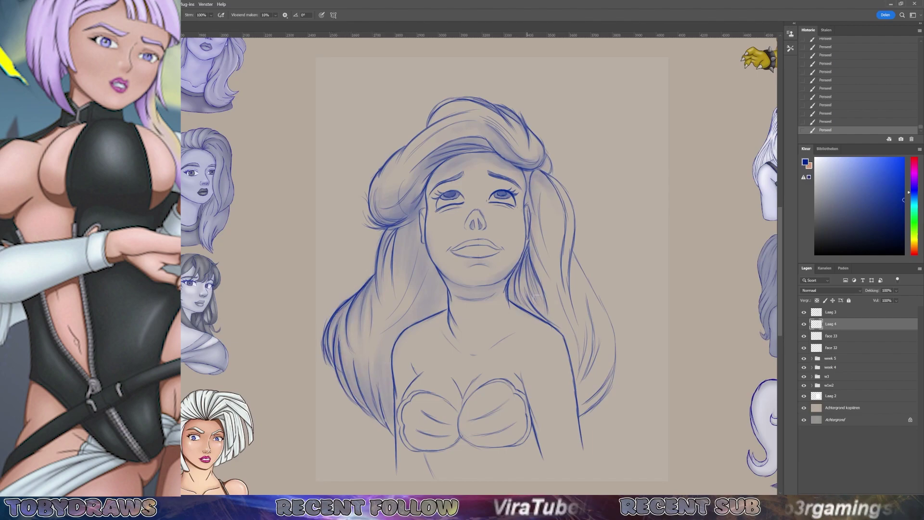
pyautogui.moveTo(517, 275); pyautogui.dragTo(563, 333)
pyautogui.moveTo(582, 362); pyautogui.dragTo(601, 405)
pyautogui.moveTo(572, 251); pyautogui.dragTo(604, 319)
pyautogui.moveTo(510, 277); pyautogui.dragTo(566, 340)
pyautogui.moveTo(556, 284); pyautogui.dragTo(585, 372)
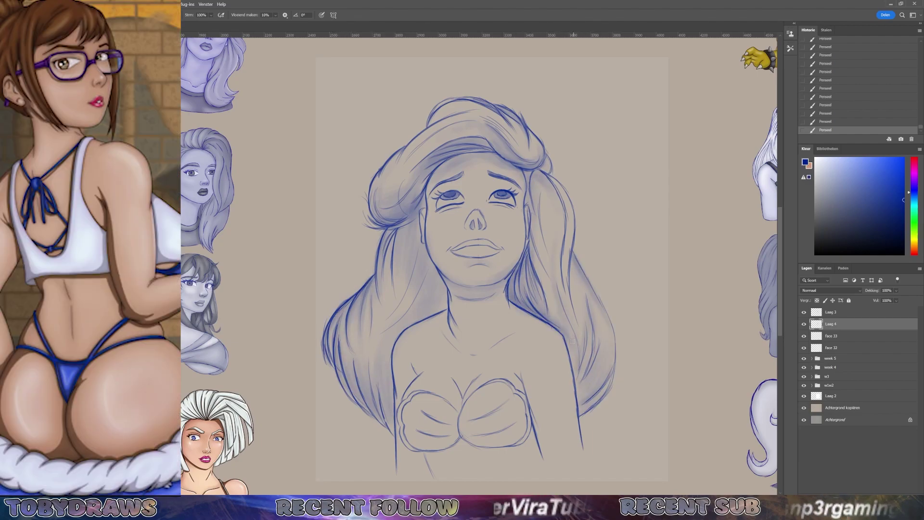
pyautogui.moveTo(563, 332); pyautogui.dragTo(582, 413)
pyautogui.moveTo(580, 374); pyautogui.dragTo(602, 410)
pyautogui.moveTo(572, 321); pyautogui.dragTo(586, 371)
pyautogui.moveTo(439, 198); pyautogui.dragTo(414, 293)
pyautogui.moveTo(445, 276)
pyautogui.mouseDown()
pyautogui.moveTo(412, 314)
pyautogui.moveTo(388, 380)
pyautogui.mouseUp()
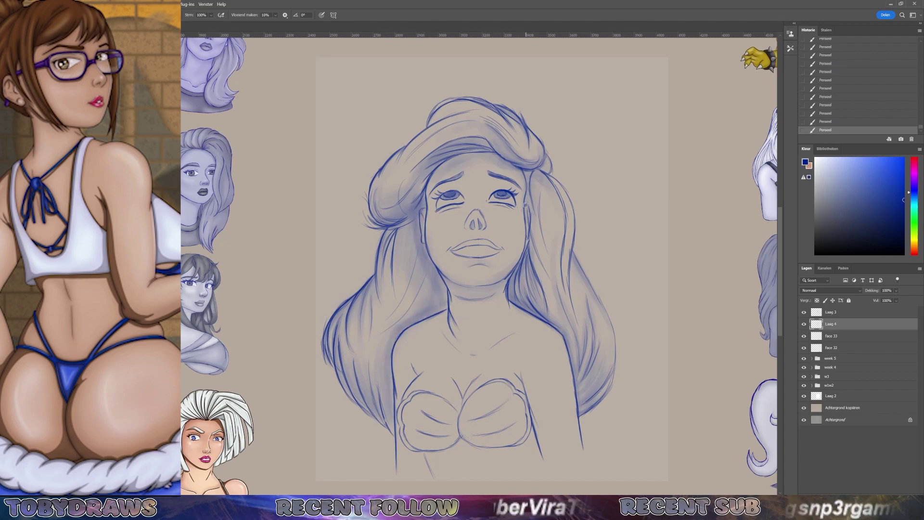
# - Deepen the blue shading on the hair beside the face and neck
pyautogui.moveTo(524, 171); pyautogui.dragTo(551, 275)
pyautogui.moveTo(510, 272); pyautogui.dragTo(515, 302)
pyautogui.moveTo(445, 271); pyautogui.dragTo(423, 308)
pyautogui.moveTo(433, 277); pyautogui.dragTo(385, 332)
pyautogui.moveTo(417, 244); pyautogui.dragTo(401, 301)
pyautogui.moveTo(414, 219); pyautogui.dragTo(385, 239)
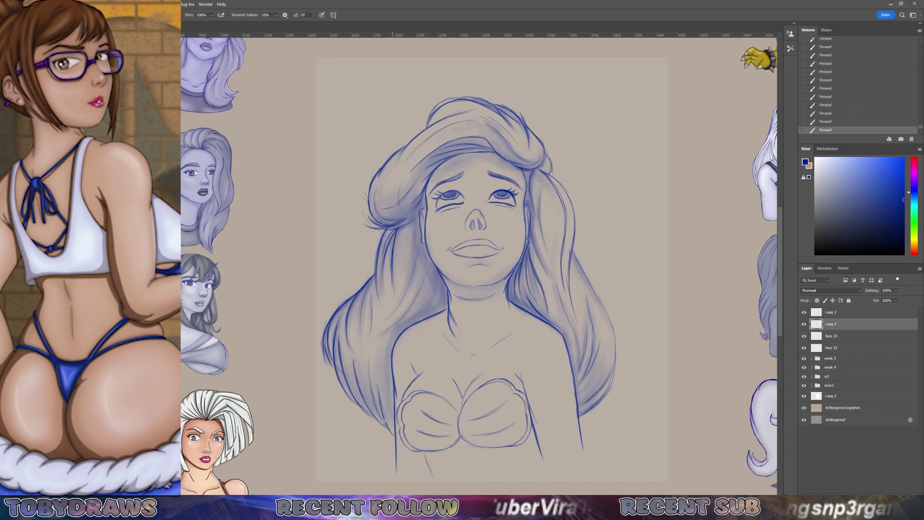
# - Darken the lip shading and shade the eyelids and under the eye
pyautogui.moveTo(496, 244)
pyautogui.mouseDown()
pyautogui.moveTo(461, 244)
pyautogui.moveTo(456, 256)
pyautogui.moveTo(494, 250)
pyautogui.mouseUp()
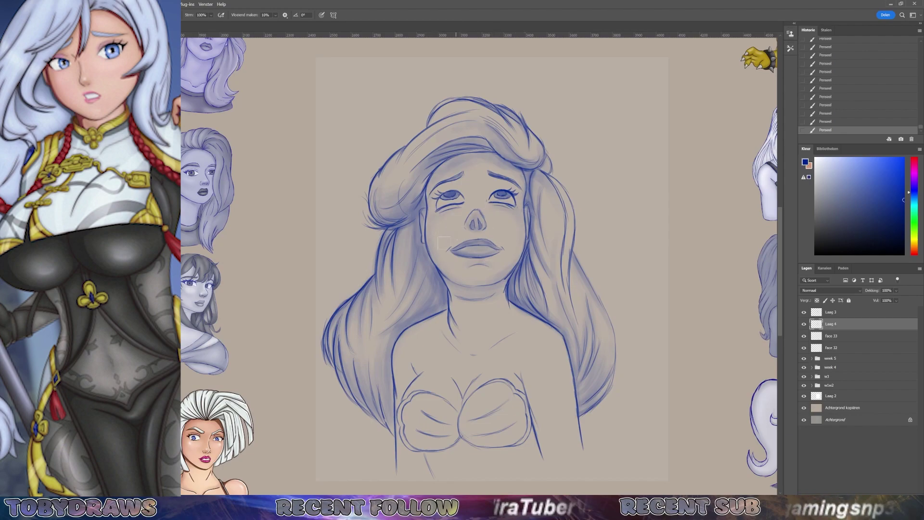
pyautogui.moveTo(456, 181); pyautogui.dragTo(435, 191)
pyautogui.moveTo(503, 180); pyautogui.dragTo(513, 183)
pyautogui.moveTo(456, 209); pyautogui.dragTo(440, 213)
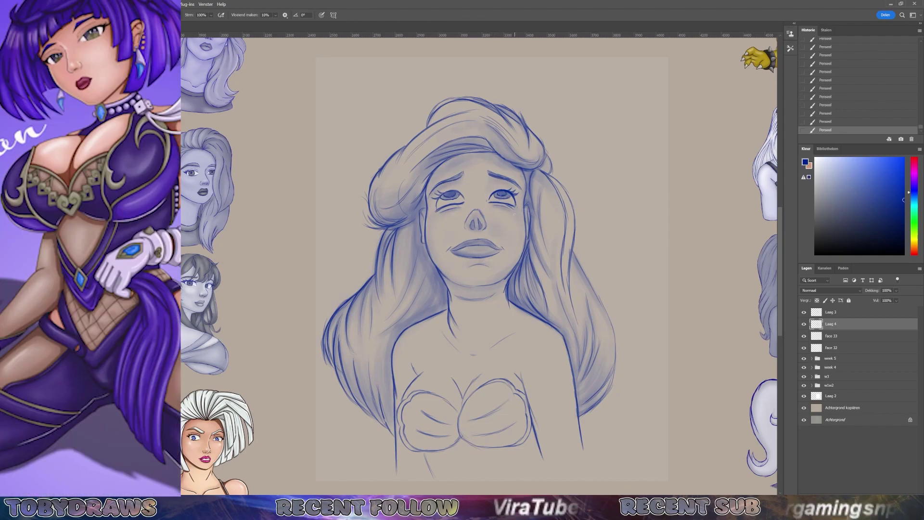
# - On a new layer, paint highlights on the right eye, lips and crown of the hair
pyautogui.hotkey('ctrl', 'shift', 'alt', 'n')
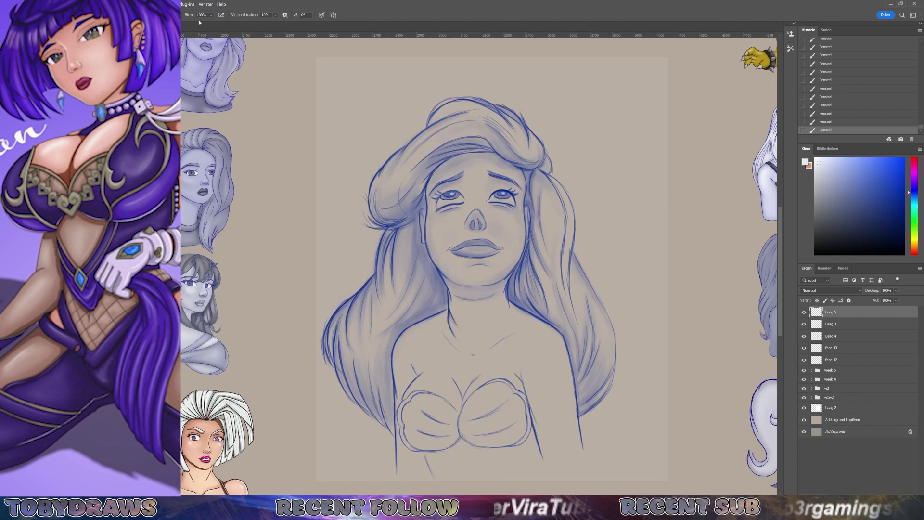
pyautogui.moveTo(492, 198); pyautogui.dragTo(509, 199)
pyautogui.moveTo(488, 248); pyautogui.dragTo(466, 248)
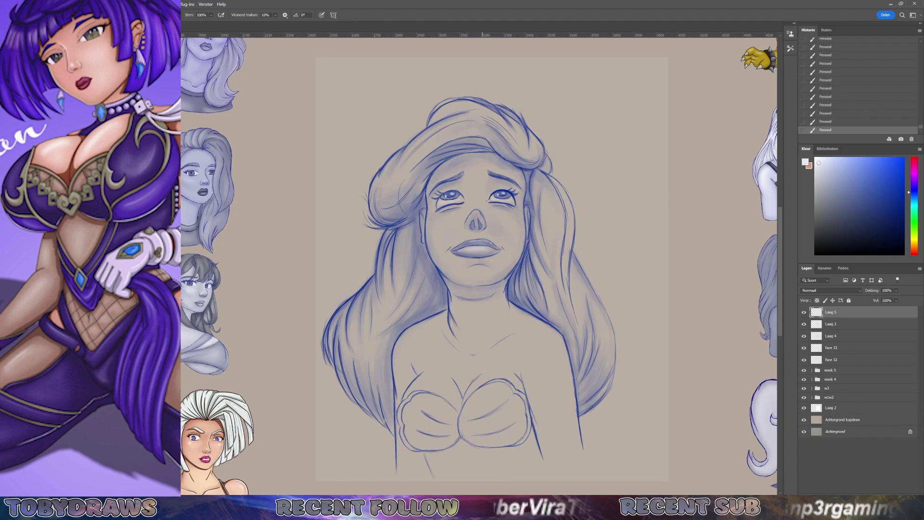
pyautogui.moveTo(433, 142); pyautogui.dragTo(390, 182)
pyautogui.moveTo(443, 107); pyautogui.dragTo(508, 130)
# - Add highlights along the right and left sides of the hair, then pick a grey-blue colour
pyautogui.moveTo(546, 198); pyautogui.dragTo(551, 234)
pyautogui.moveTo(558, 183); pyautogui.dragTo(570, 250)
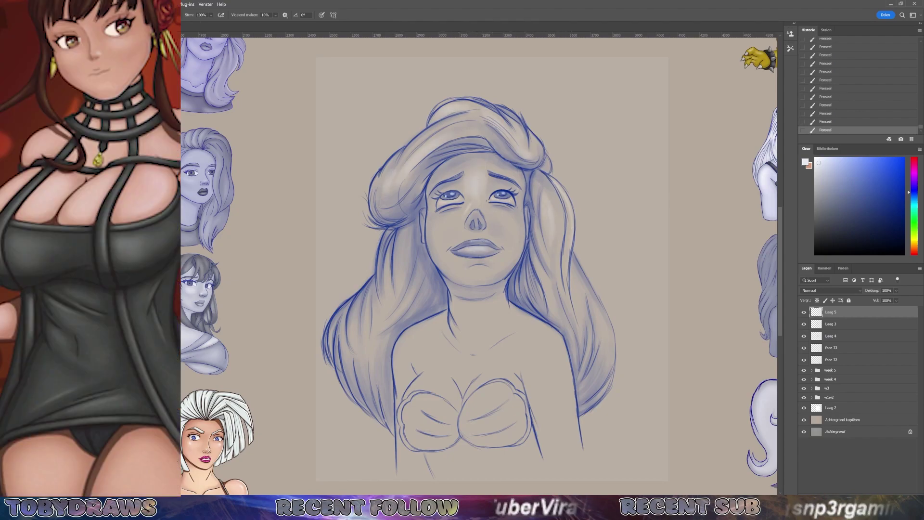
pyautogui.moveTo(353, 310); pyautogui.dragTo(340, 337)
pyautogui.moveTo(371, 351); pyautogui.dragTo(347, 382)
pyautogui.moveTo(583, 394); pyautogui.dragTo(602, 363)
pyautogui.moveTo(558, 285); pyautogui.dragTo(562, 302)
pyautogui.moveTo(561, 292); pyautogui.dragTo(568, 316)
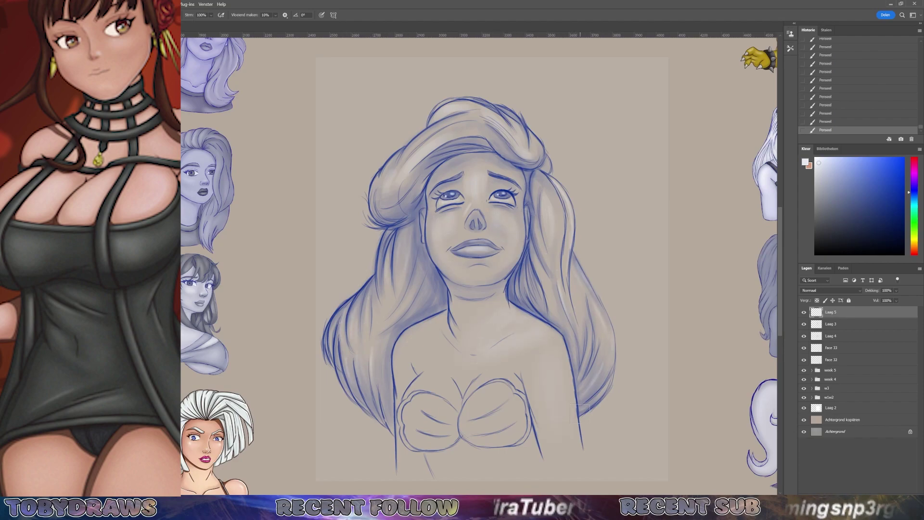
pyautogui.keyDown('alt'); pyautogui.click(519, 352); pyautogui.keyUp('alt')
# - On Laag 4, draw a vertical guide and an eye with a dark iris and upper lid
pyautogui.keyDown('ctrl'); pyautogui.click(464, 289); pyautogui.keyUp('ctrl')
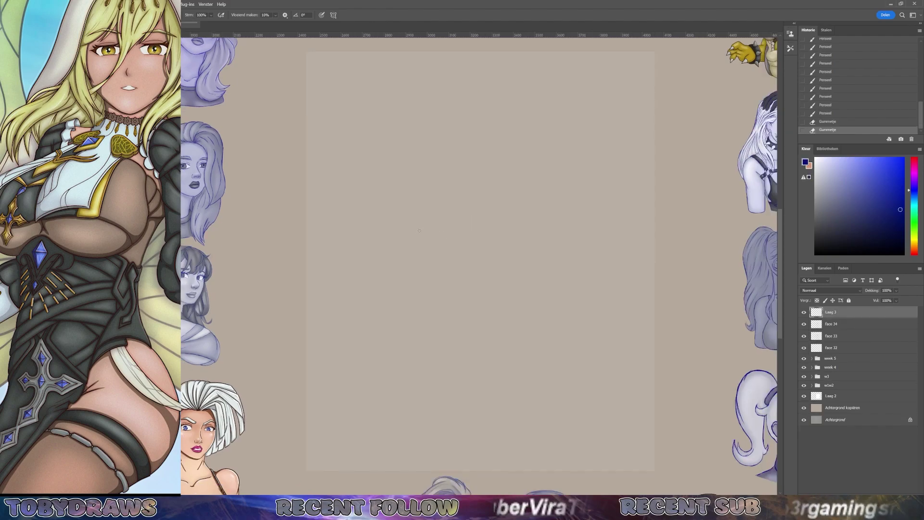
pyautogui.moveTo(479, 165); pyautogui.dragTo(501, 256)
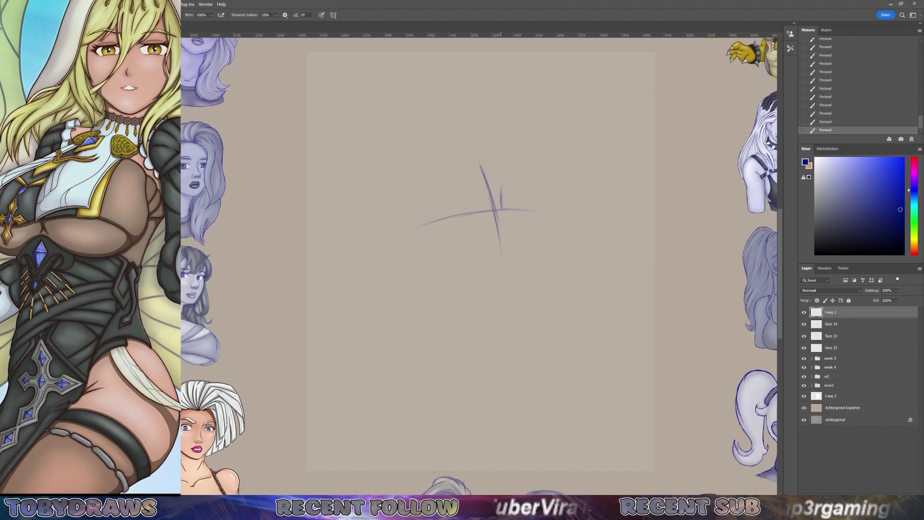
pyautogui.moveTo(501, 185); pyautogui.dragTo(534, 208)
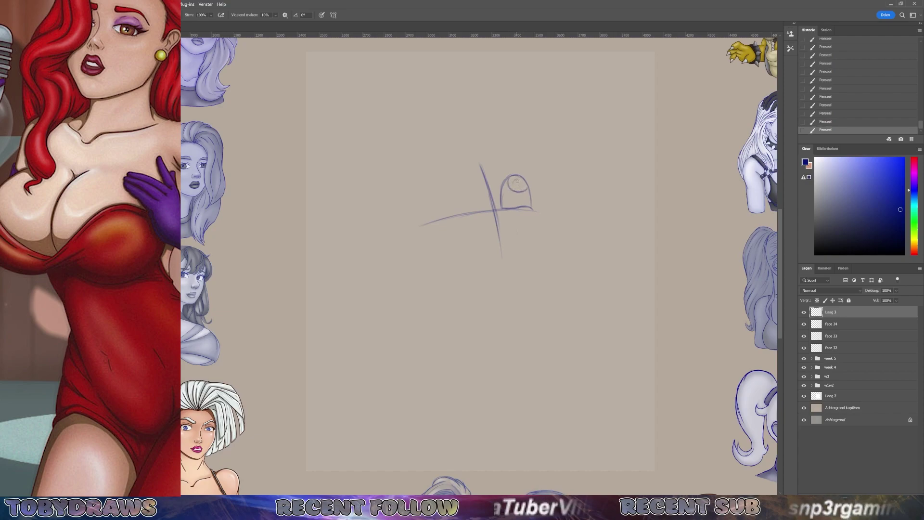
pyautogui.moveTo(513, 180)
pyautogui.mouseDown()
pyautogui.moveTo(523, 187)
pyautogui.moveTo(517, 171)
pyautogui.moveTo(528, 184)
pyautogui.mouseUp()
pyautogui.moveTo(510, 174)
pyautogui.mouseDown()
pyautogui.moveTo(493, 207)
pyautogui.moveTo(498, 217)
pyautogui.moveTo(525, 173)
pyautogui.moveTo(496, 215)
pyautogui.moveTo(506, 230)
pyautogui.moveTo(500, 235)
pyautogui.mouseUp()
pyautogui.hotkey('ctrl', 'z')
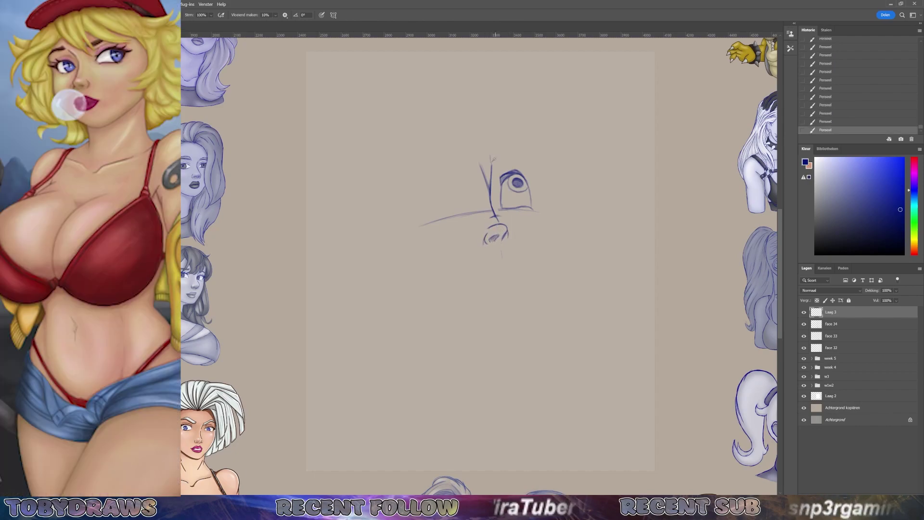
# - Rework the girl's head outline, under-eye lines, mouth and the hair arcs on top
pyautogui.moveTo(490, 160)
pyautogui.mouseDown()
pyautogui.moveTo(524, 158)
pyautogui.moveTo(539, 211)
pyautogui.mouseUp()
pyautogui.moveTo(500, 210); pyautogui.dragTo(521, 218)
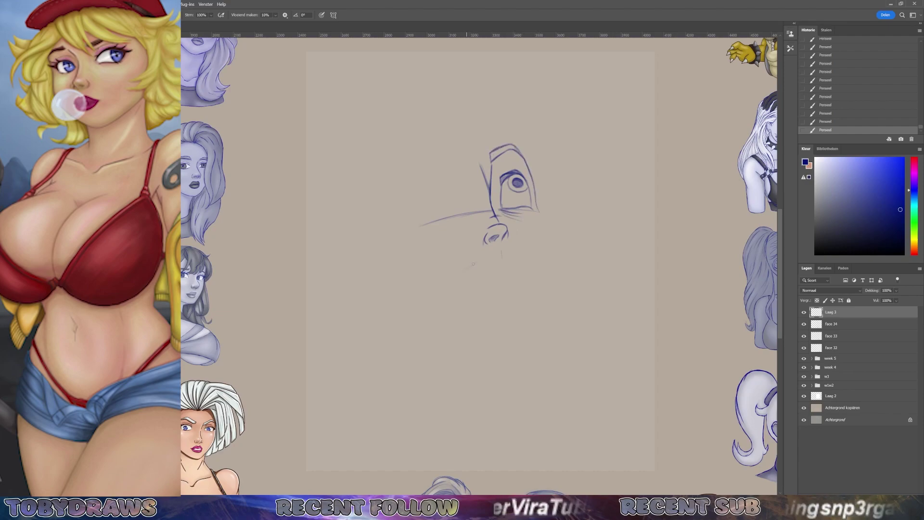
pyautogui.moveTo(460, 270); pyautogui.dragTo(495, 255)
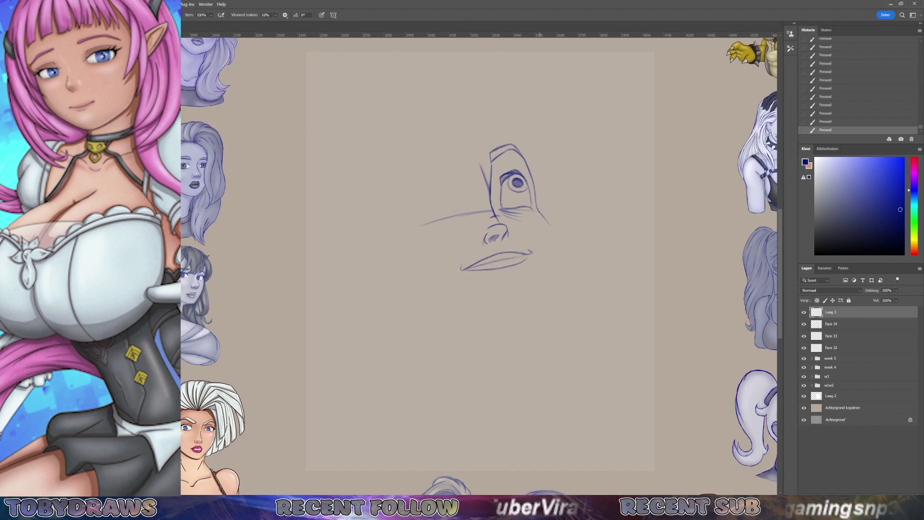
pyautogui.moveTo(466, 133)
pyautogui.mouseDown()
pyautogui.moveTo(518, 146)
pyautogui.moveTo(545, 173)
pyautogui.mouseUp()
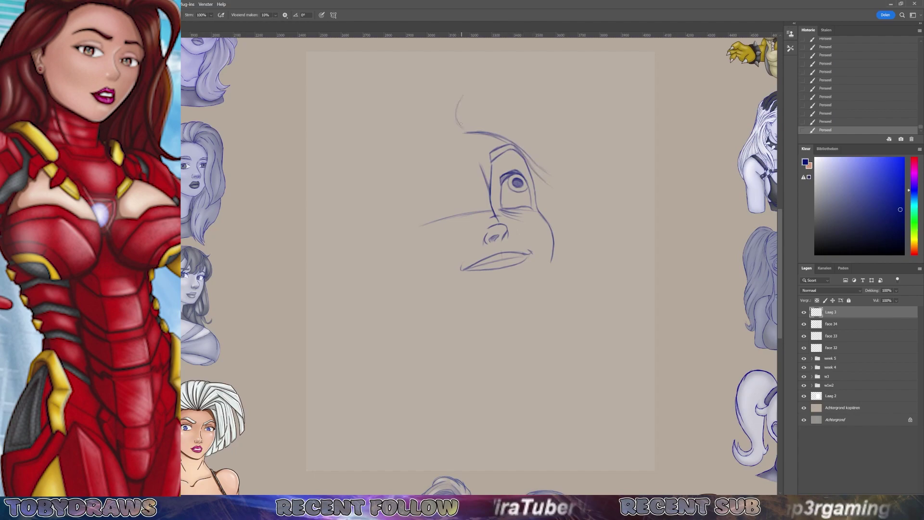
pyautogui.moveTo(466, 118)
pyautogui.mouseDown()
pyautogui.moveTo(487, 86)
pyautogui.moveTo(505, 113)
pyautogui.moveTo(503, 96)
pyautogui.moveTo(553, 254)
pyautogui.mouseUp()
pyautogui.moveTo(517, 126); pyautogui.dragTo(564, 212)
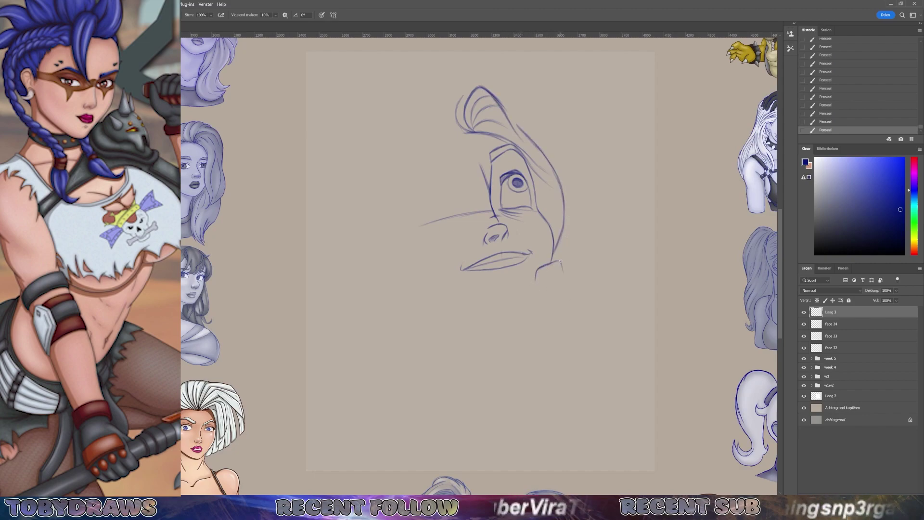
# - Sketch the shoulder and collar lines below the jaw
pyautogui.moveTo(560, 260)
pyautogui.mouseDown()
pyautogui.moveTo(577, 289)
pyautogui.moveTo(505, 315)
pyautogui.mouseUp()
pyautogui.moveTo(536, 277); pyautogui.dragTo(541, 291)
pyautogui.moveTo(539, 316); pyautogui.dragTo(575, 300)
pyautogui.moveTo(570, 279)
pyautogui.mouseDown()
pyautogui.moveTo(576, 303)
pyautogui.moveTo(533, 319)
pyautogui.mouseUp()
pyautogui.moveTo(536, 279)
pyautogui.mouseDown()
pyautogui.moveTo(572, 283)
pyautogui.moveTo(504, 399)
pyautogui.mouseUp()
# - Extend the scalloped collar and body lines downward, then sketch an oval eye left of the nose
pyautogui.moveTo(536, 316); pyautogui.dragTo(558, 407)
pyautogui.moveTo(504, 400)
pyautogui.mouseDown()
pyautogui.moveTo(500, 419)
pyautogui.moveTo(570, 403)
pyautogui.mouseUp()
pyautogui.moveTo(503, 421)
pyautogui.mouseDown()
pyautogui.moveTo(566, 409)
pyautogui.moveTo(503, 467)
pyautogui.mouseUp()
pyautogui.moveTo(560, 404); pyautogui.dragTo(586, 467)
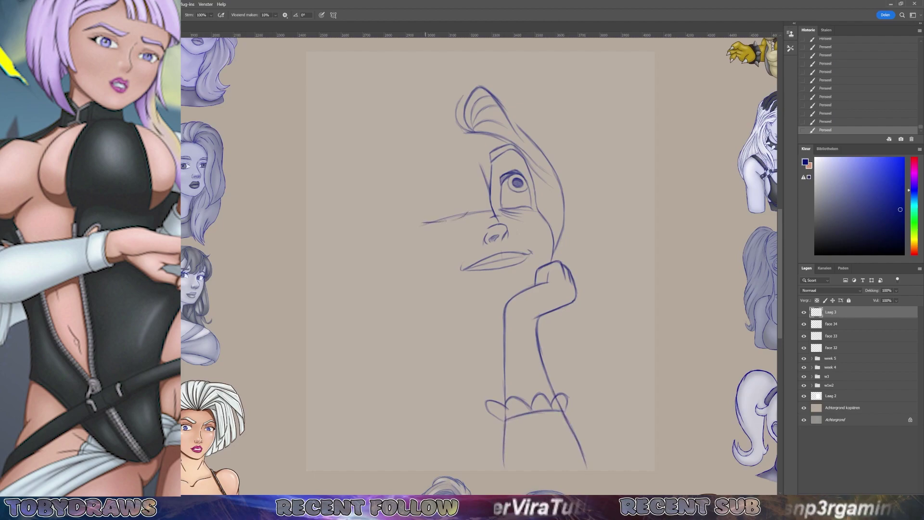
pyautogui.moveTo(432, 223)
pyautogui.mouseDown()
pyautogui.moveTo(466, 212)
pyautogui.moveTo(417, 222)
pyautogui.moveTo(447, 182)
pyautogui.mouseUp()
pyautogui.moveTo(508, 176); pyautogui.dragTo(522, 169)
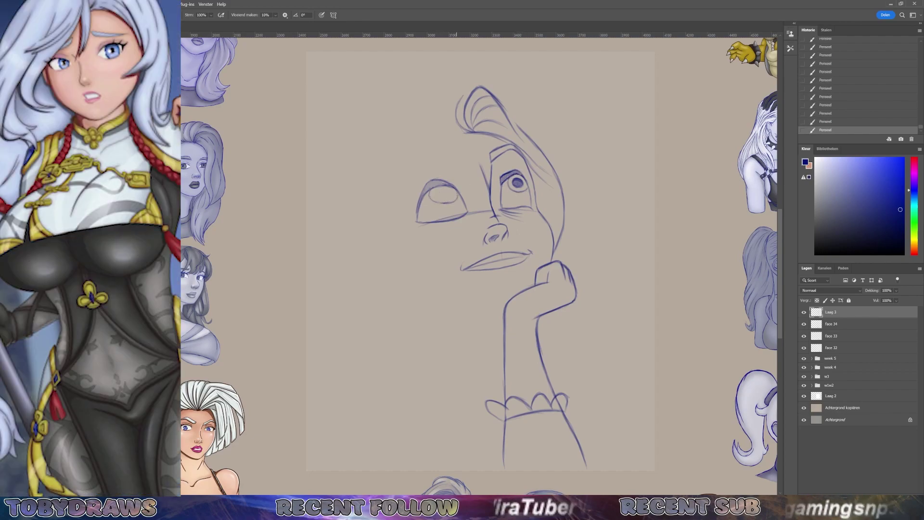
# - Erase the pupils, lasso and reshape the right eye, and redraw both pupils gazing upward
pyautogui.moveTo(435, 194); pyautogui.dragTo(450, 194)
pyautogui.moveTo(512, 179)
pyautogui.mouseDown()
pyautogui.moveTo(528, 193)
pyautogui.moveTo(501, 212)
pyautogui.mouseUp()
pyautogui.press('l')
pyautogui.hotkey('ctrl', 't')
pyautogui.press('Escape')
pyautogui.press('b')
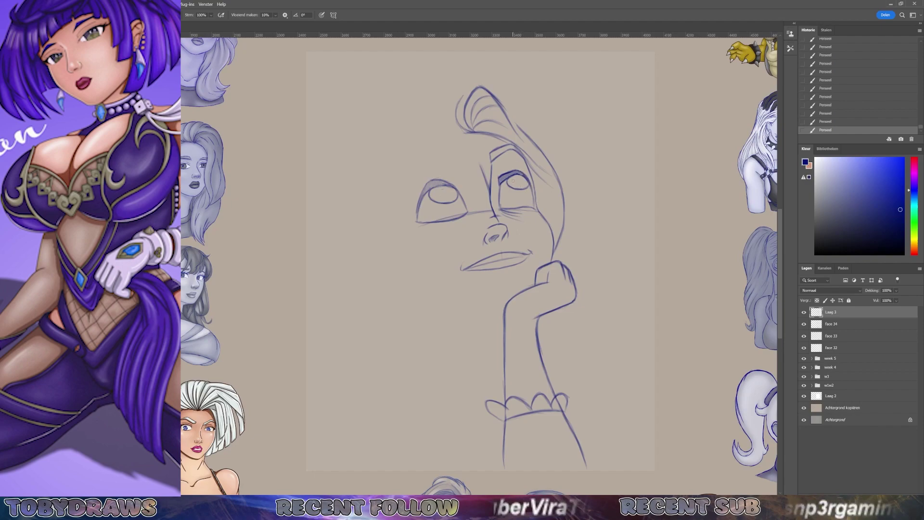
pyautogui.moveTo(515, 177); pyautogui.dragTo(523, 183)
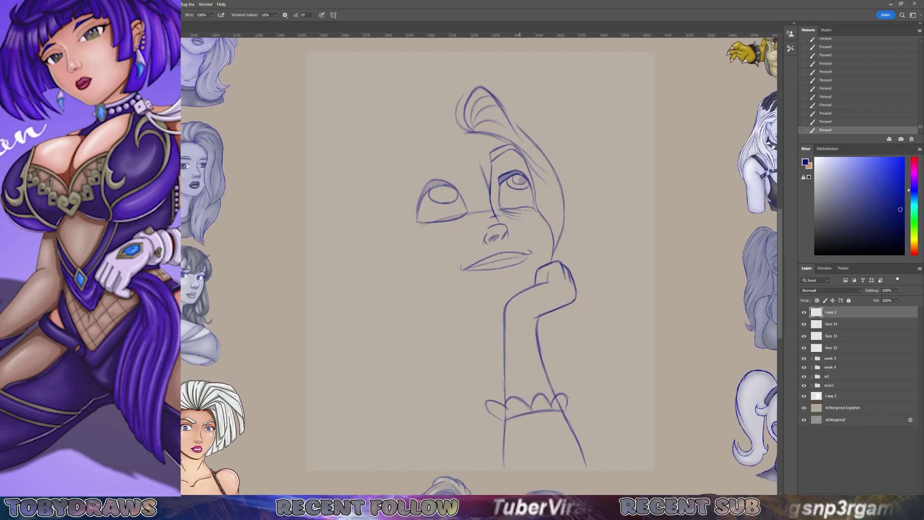
pyautogui.moveTo(439, 190)
pyautogui.mouseDown()
pyautogui.moveTo(433, 199)
pyautogui.moveTo(430, 185)
pyautogui.moveTo(448, 185)
pyautogui.mouseUp()
# - Sketch the jaw meeting the arm, hair strands and the upper-left head outline
pyautogui.moveTo(400, 287); pyautogui.dragTo(504, 304)
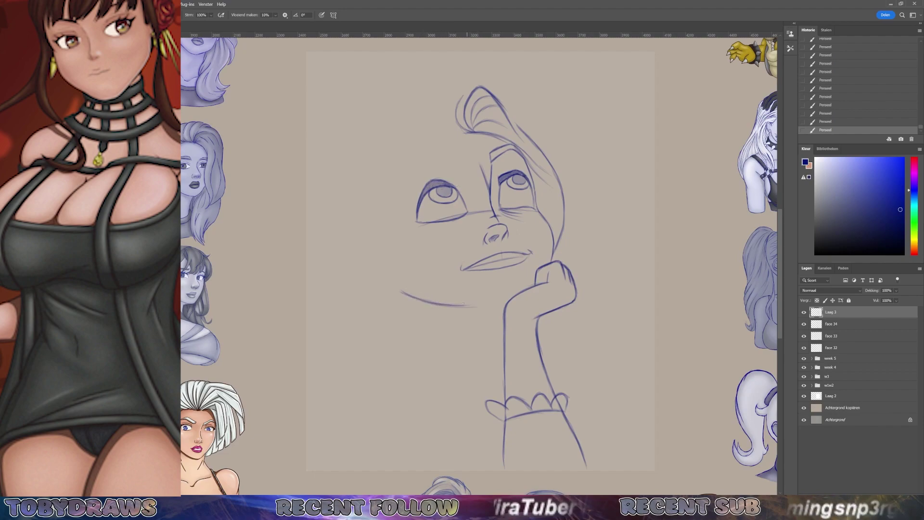
pyautogui.moveTo(374, 198); pyautogui.dragTo(386, 246)
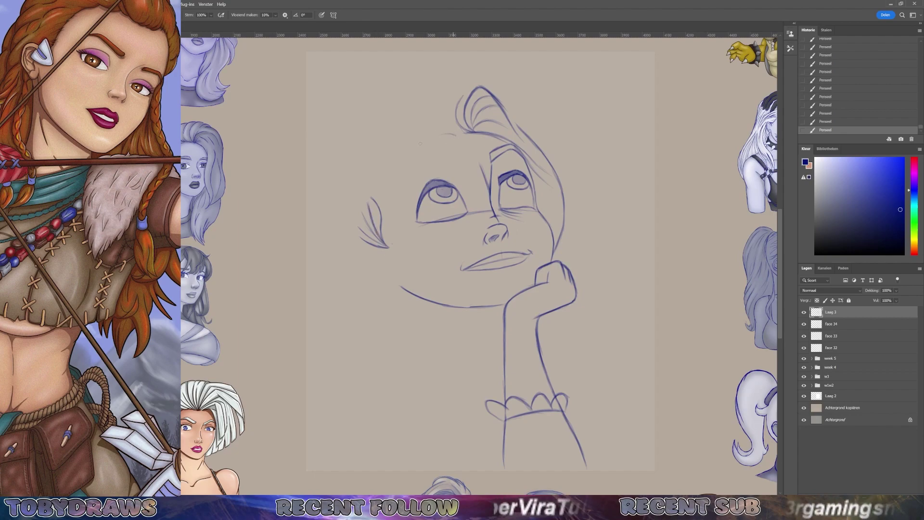
pyautogui.moveTo(356, 213); pyautogui.dragTo(444, 134)
pyautogui.moveTo(345, 238); pyautogui.dragTo(439, 128)
pyautogui.moveTo(403, 156); pyautogui.dragTo(458, 124)
pyautogui.moveTo(375, 180); pyautogui.dragTo(453, 121)
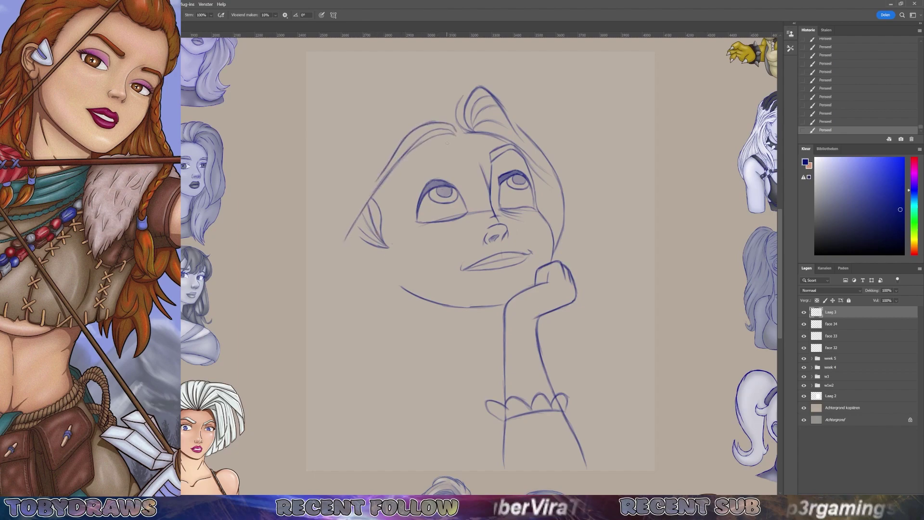
pyautogui.moveTo(347, 241)
pyautogui.mouseDown()
pyautogui.moveTo(368, 289)
pyautogui.moveTo(404, 281)
pyautogui.moveTo(383, 292)
pyautogui.moveTo(379, 254)
pyautogui.mouseUp()
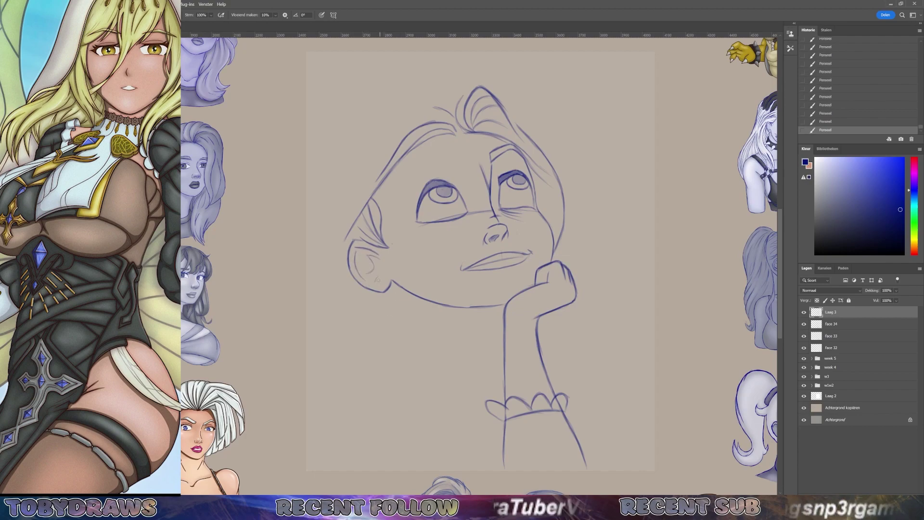
# - Free Transform the whole sketch about 80 px to the right
pyautogui.hotkey('ctrl', 't')
pyautogui.press('Return')
pyautogui.moveTo(386, 238)
pyautogui.mouseDown()
pyautogui.moveTo(423, 238)
pyautogui.moveTo(380, 274)
pyautogui.moveTo(364, 271)
pyautogui.moveTo(356, 337)
pyautogui.mouseUp()
# - Sketch long hair strands left of the cheek and the hair's left edge
pyautogui.moveTo(401, 291); pyautogui.dragTo(333, 360)
pyautogui.moveTo(396, 180); pyautogui.dragTo(337, 283)
pyautogui.moveTo(361, 193)
pyautogui.mouseDown()
pyautogui.moveTo(319, 293)
pyautogui.moveTo(327, 261)
pyautogui.mouseUp()
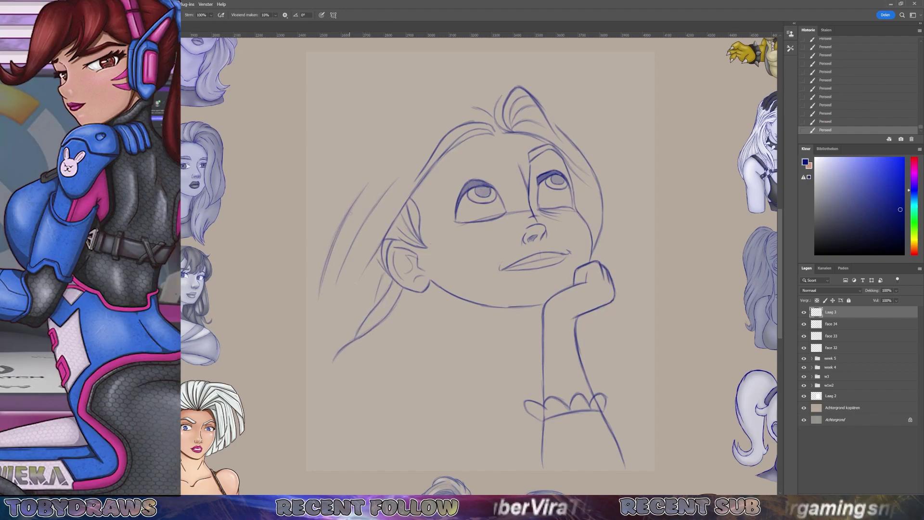
pyautogui.moveTo(429, 134); pyautogui.dragTo(362, 177)
pyautogui.moveTo(450, 116); pyautogui.dragTo(342, 212)
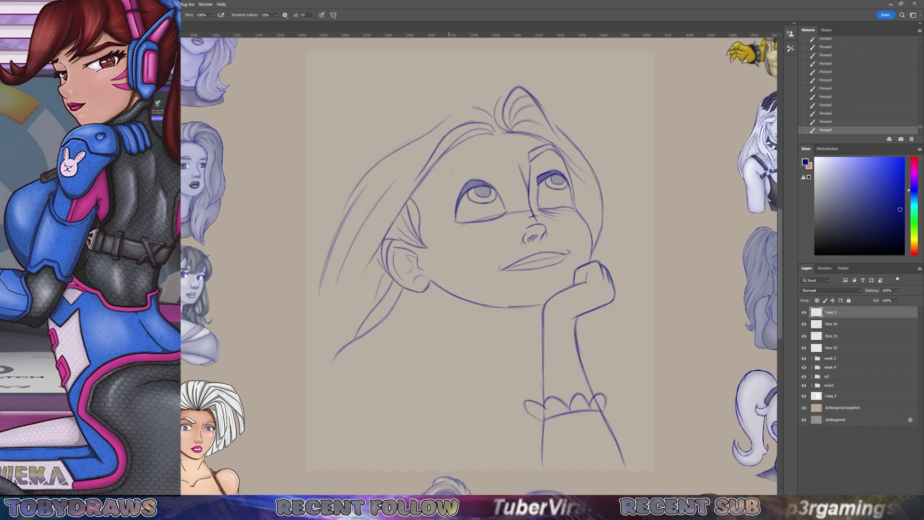
# - Ink bolder eyebrows, darken the eyelids and shade the upper lip
pyautogui.moveTo(489, 157); pyautogui.dragTo(439, 182)
pyautogui.moveTo(452, 169); pyautogui.dragTo(555, 145)
pyautogui.moveTo(482, 187); pyautogui.dragTo(490, 197)
pyautogui.moveTo(538, 181); pyautogui.dragTo(561, 172)
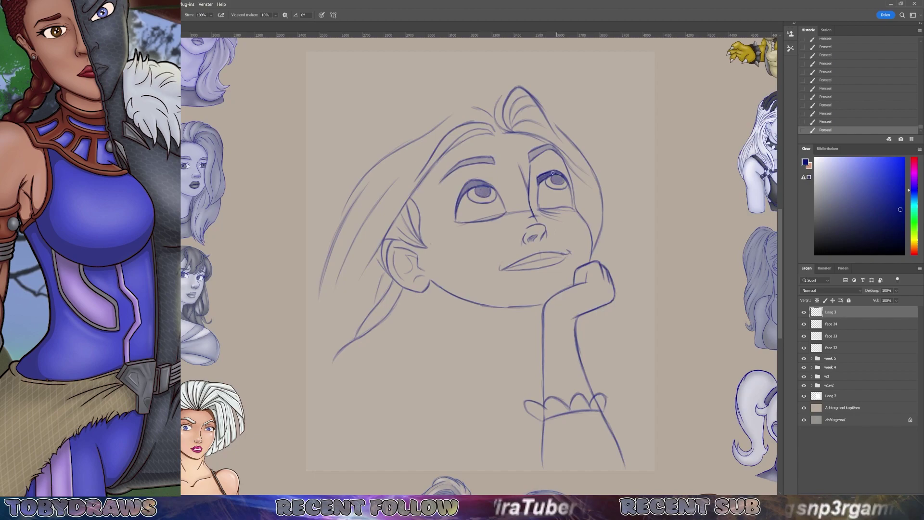
pyautogui.moveTo(457, 200)
pyautogui.mouseDown()
pyautogui.moveTo(485, 181)
pyautogui.moveTo(490, 189)
pyautogui.mouseUp()
pyautogui.moveTo(551, 176); pyautogui.dragTo(564, 184)
pyautogui.moveTo(512, 265); pyautogui.dragTo(562, 256)
pyautogui.moveTo(529, 265); pyautogui.dragTo(564, 257)
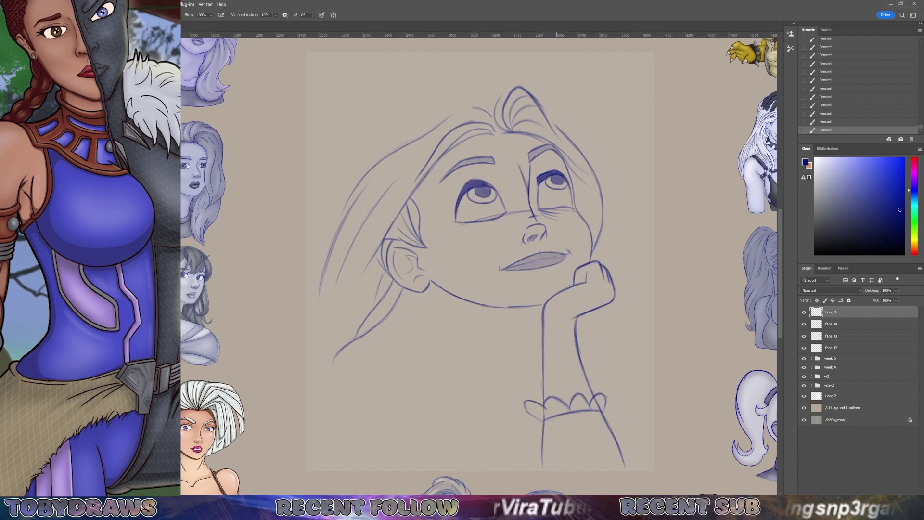
# - Strengthen the hair outline, add strands on the right side and sketch the neck
pyautogui.moveTo(383, 150)
pyautogui.mouseDown()
pyautogui.moveTo(361, 179)
pyautogui.moveTo(484, 103)
pyautogui.mouseUp()
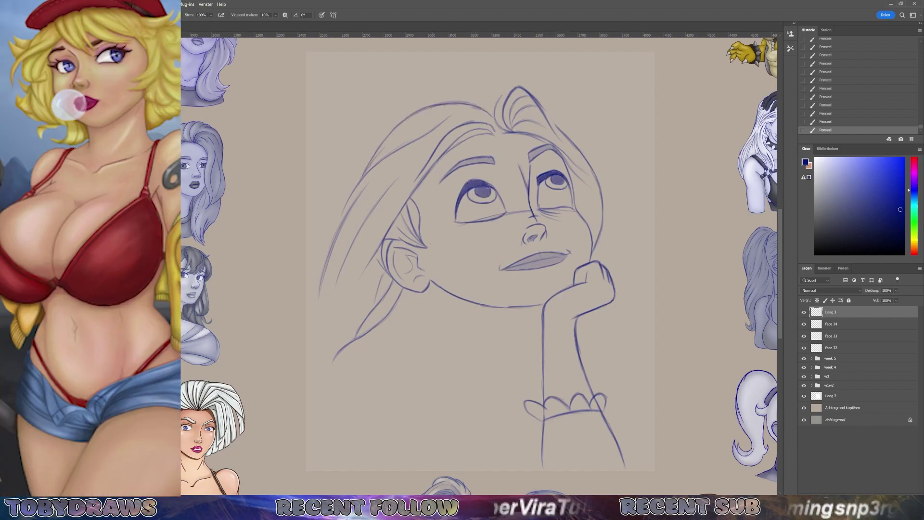
pyautogui.moveTo(421, 111); pyautogui.dragTo(365, 168)
pyautogui.moveTo(500, 82)
pyautogui.mouseDown()
pyautogui.moveTo(479, 103)
pyautogui.moveTo(532, 79)
pyautogui.moveTo(595, 172)
pyautogui.moveTo(607, 176)
pyautogui.moveTo(620, 219)
pyautogui.moveTo(608, 266)
pyautogui.mouseUp()
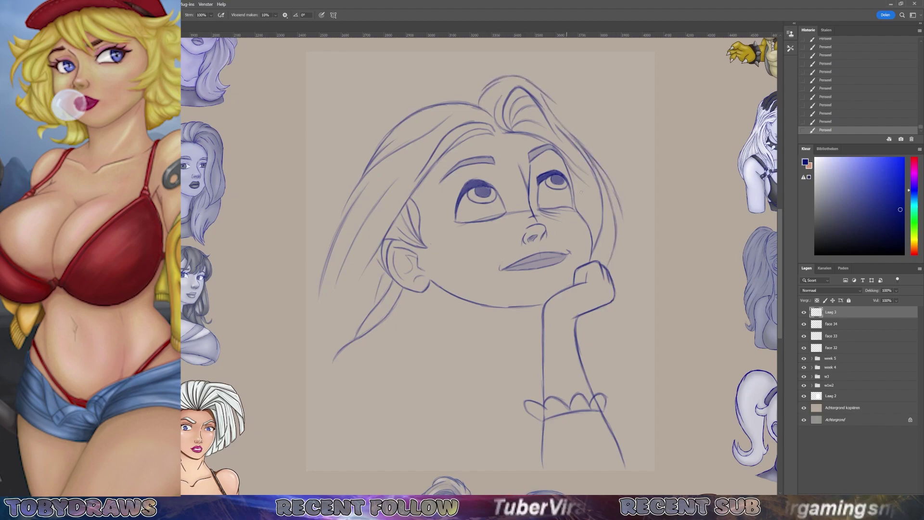
pyautogui.moveTo(570, 167); pyautogui.dragTo(592, 220)
pyautogui.moveTo(442, 287)
pyautogui.mouseDown()
pyautogui.moveTo(435, 348)
pyautogui.moveTo(479, 379)
pyautogui.mouseUp()
pyautogui.moveTo(519, 307); pyautogui.dragTo(522, 357)
# - Draw the neck and shoulder lines and a puffed sleeve with bracelet bands at the wrist
pyautogui.moveTo(404, 354); pyautogui.dragTo(433, 339)
pyautogui.moveTo(518, 331); pyautogui.dragTo(540, 341)
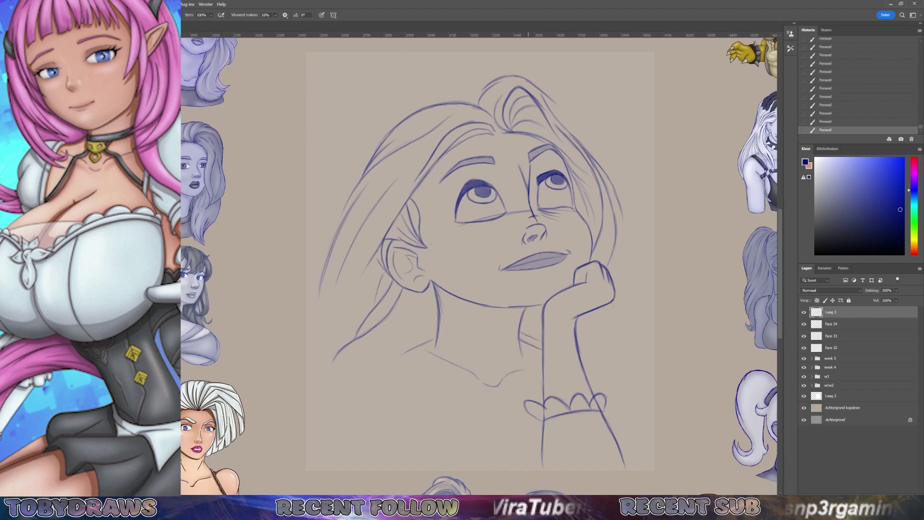
pyautogui.moveTo(588, 365)
pyautogui.mouseDown()
pyautogui.moveTo(624, 370)
pyautogui.moveTo(634, 430)
pyautogui.moveTo(607, 388)
pyautogui.mouseUp()
pyautogui.moveTo(603, 370)
pyautogui.mouseDown()
pyautogui.moveTo(611, 422)
pyautogui.moveTo(634, 442)
pyautogui.moveTo(631, 426)
pyautogui.mouseUp()
pyautogui.moveTo(587, 385); pyautogui.dragTo(628, 363)
pyautogui.moveTo(607, 422); pyautogui.dragTo(628, 419)
pyautogui.moveTo(625, 371); pyautogui.dragTo(634, 428)
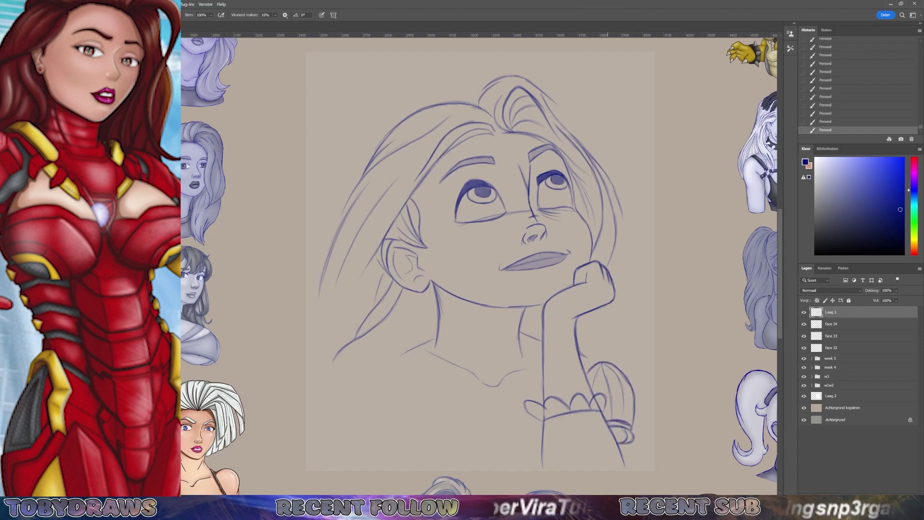
pyautogui.moveTo(582, 369)
pyautogui.mouseDown()
pyautogui.moveTo(601, 354)
pyautogui.moveTo(617, 362)
pyautogui.mouseUp()
# - Sketch the scalloped collar, left shoulder and the folded arm with knuckled fist and cuff
pyautogui.moveTo(521, 332); pyautogui.dragTo(540, 322)
pyautogui.moveTo(438, 337)
pyautogui.mouseDown()
pyautogui.moveTo(398, 349)
pyautogui.moveTo(404, 343)
pyautogui.mouseUp()
pyautogui.moveTo(335, 389); pyautogui.dragTo(386, 357)
pyautogui.moveTo(314, 413); pyautogui.dragTo(401, 359)
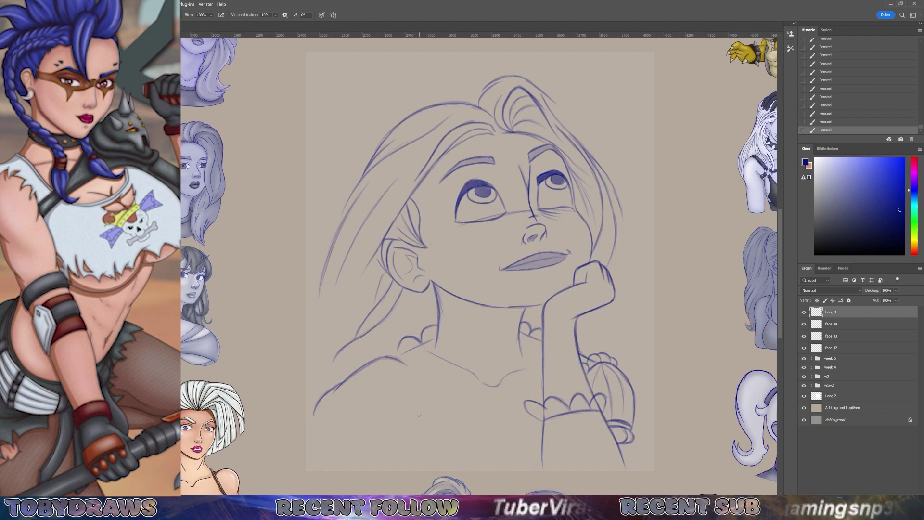
pyautogui.moveTo(410, 390); pyautogui.dragTo(314, 415)
pyautogui.moveTo(407, 406); pyautogui.dragTo(360, 433)
pyautogui.moveTo(392, 353)
pyautogui.mouseDown()
pyautogui.moveTo(418, 368)
pyautogui.moveTo(406, 418)
pyautogui.mouseUp()
pyautogui.moveTo(414, 373); pyautogui.dragTo(422, 388)
pyautogui.moveTo(436, 339); pyautogui.dragTo(404, 354)
pyautogui.moveTo(412, 355); pyautogui.dragTo(416, 369)
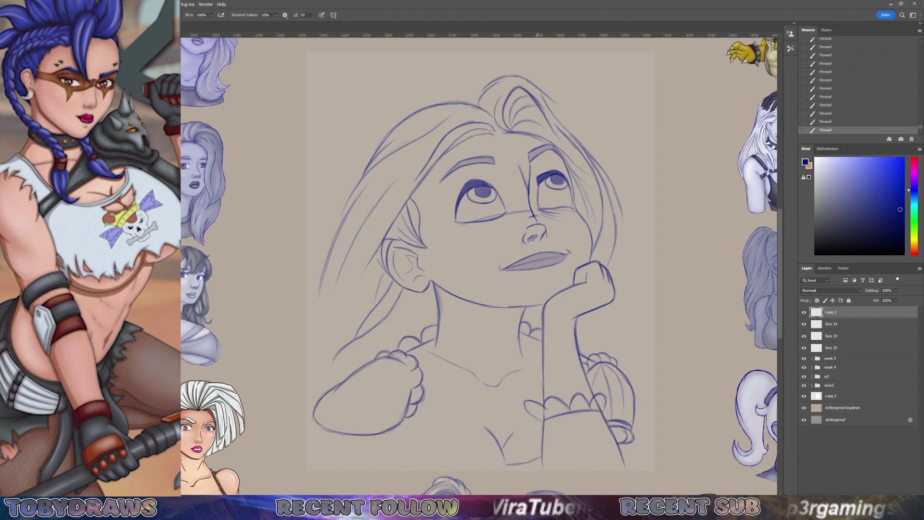
# - Add the wavy chest ruffle, the forearm's bottom line and hair strands on the left
pyautogui.moveTo(504, 451)
pyautogui.mouseDown()
pyautogui.moveTo(535, 448)
pyautogui.moveTo(400, 433)
pyautogui.mouseUp()
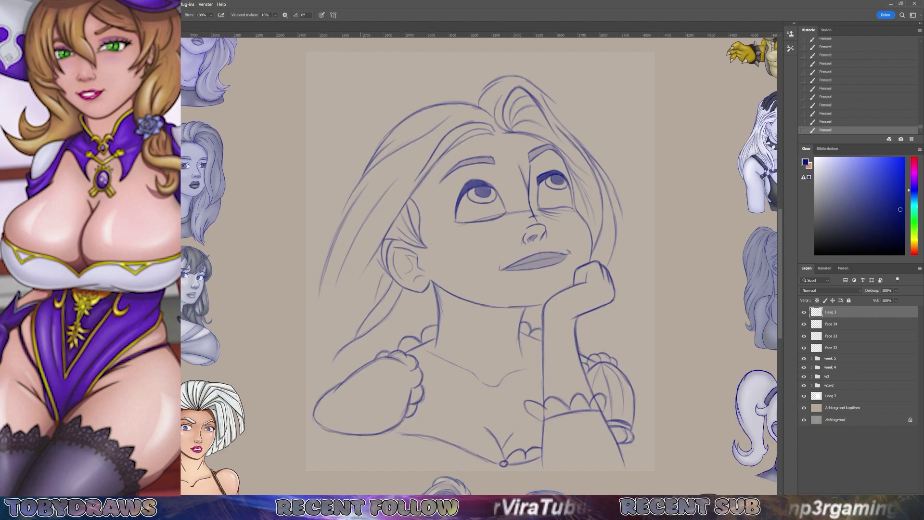
pyautogui.moveTo(316, 415); pyautogui.dragTo(342, 432)
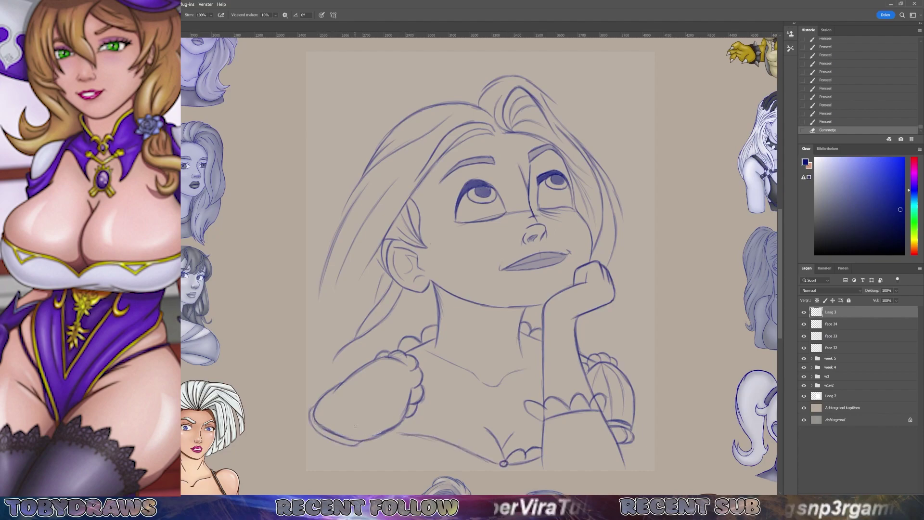
pyautogui.moveTo(397, 428)
pyautogui.mouseDown()
pyautogui.moveTo(529, 459)
pyautogui.moveTo(457, 437)
pyautogui.moveTo(503, 458)
pyautogui.mouseUp()
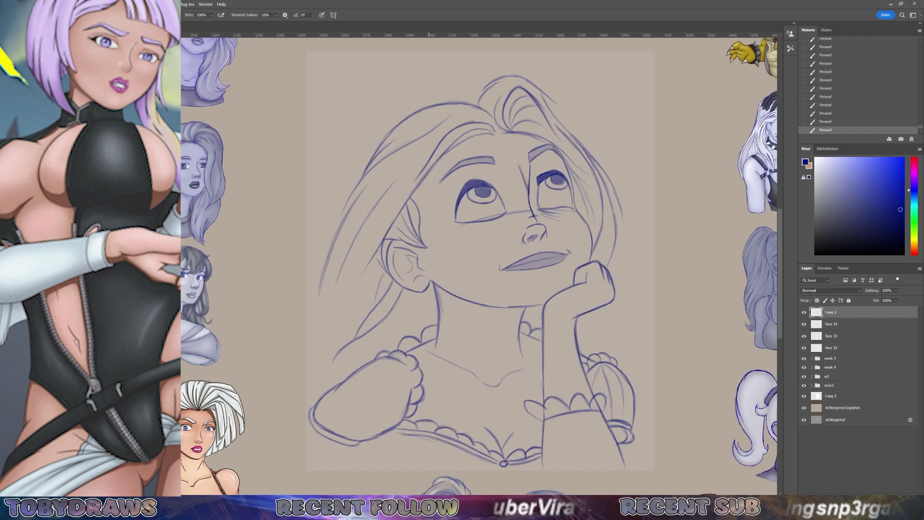
pyautogui.moveTo(370, 271); pyautogui.dragTo(319, 352)
pyautogui.moveTo(369, 270); pyautogui.dragTo(310, 358)
pyautogui.moveTo(360, 192); pyautogui.dragTo(304, 307)
pyautogui.moveTo(431, 130); pyautogui.dragTo(342, 212)
# - Undo the top hair strokes, then paint soft shading on the neck and hair on new layer Laag 4
pyautogui.moveTo(529, 92)
pyautogui.mouseDown()
pyautogui.moveTo(500, 114)
pyautogui.moveTo(561, 144)
pyautogui.mouseUp()
pyautogui.hotkey('ctrl', 'z')
pyautogui.hotkey('ctrl', 'z')
pyautogui.hotkey('ctrl', 'z')
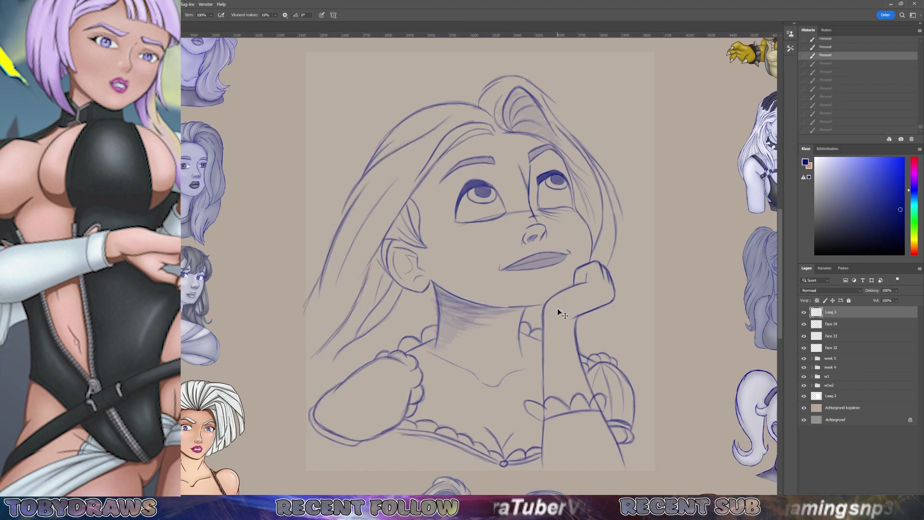
pyautogui.hotkey('ctrl', 'shift', 'alt', 'n')
pyautogui.moveTo(462, 294)
pyautogui.mouseDown()
pyautogui.moveTo(442, 308)
pyautogui.moveTo(445, 322)
pyautogui.mouseUp()
pyautogui.moveTo(455, 345); pyautogui.dragTo(429, 358)
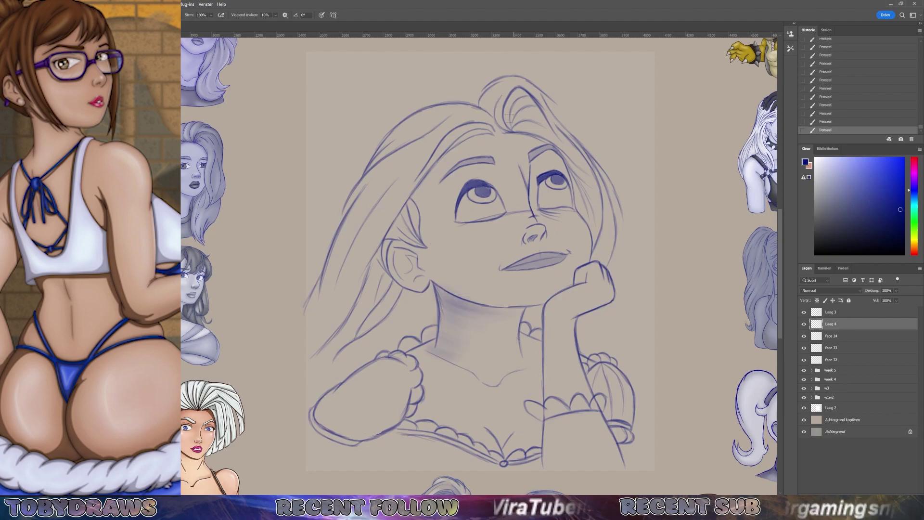
pyautogui.moveTo(507, 94)
pyautogui.mouseDown()
pyautogui.moveTo(553, 142)
pyautogui.moveTo(484, 123)
pyautogui.moveTo(416, 147)
pyautogui.mouseUp()
pyautogui.moveTo(417, 302); pyautogui.dragTo(390, 327)
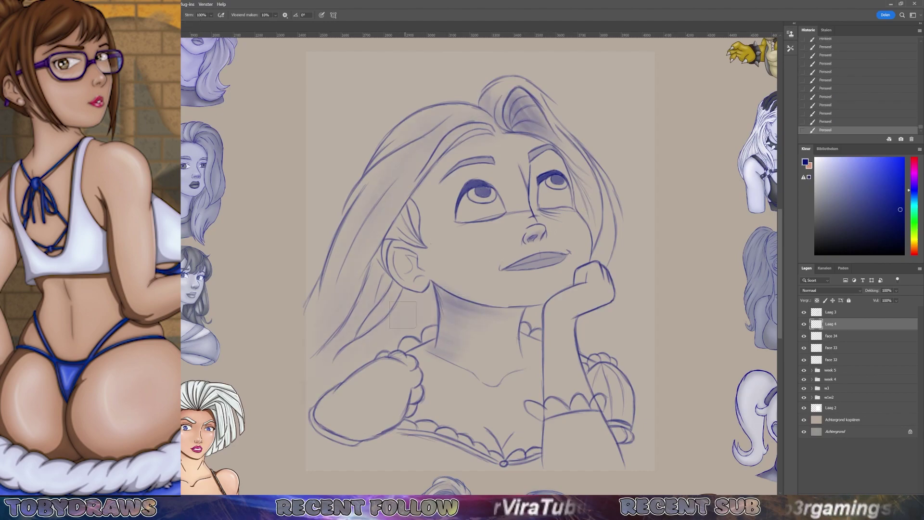
pyautogui.moveTo(425, 443); pyautogui.dragTo(445, 462)
pyautogui.moveTo(424, 288)
pyautogui.mouseDown()
pyautogui.moveTo(400, 315)
pyautogui.moveTo(430, 310)
pyautogui.mouseUp()
pyautogui.moveTo(413, 248)
pyautogui.mouseDown()
pyautogui.moveTo(397, 267)
pyautogui.moveTo(404, 270)
pyautogui.mouseUp()
# - Try erasing around the eyes and nose on Laag 3, undo it, and shade the left sleeve
pyautogui.click(830, 312)
pyautogui.press('e')
pyautogui.moveTo(530, 212); pyautogui.dragTo(510, 213)
pyautogui.moveTo(524, 166)
pyautogui.mouseDown()
pyautogui.moveTo(521, 191)
pyautogui.moveTo(475, 221)
pyautogui.mouseUp()
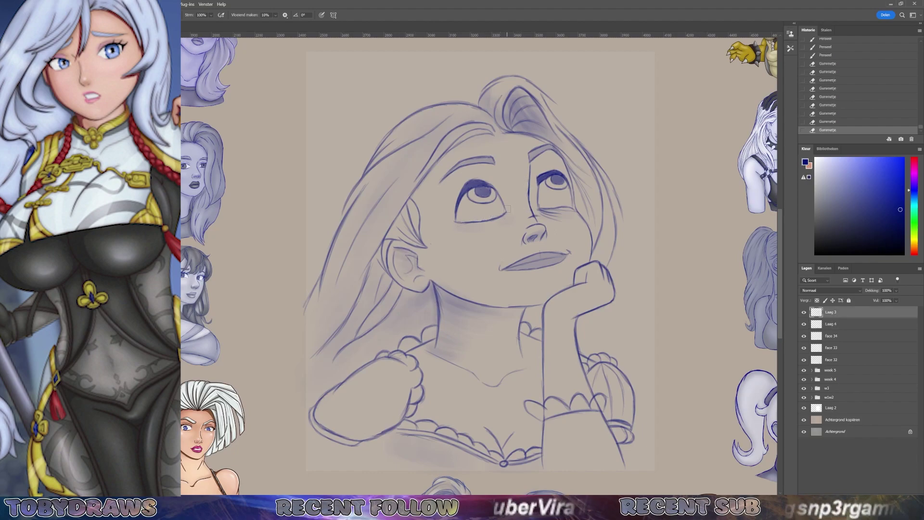
pyautogui.hotkey('ctrl', 'z')
pyautogui.hotkey('ctrl', 'z')
pyautogui.hotkey('ctrl', 'z')
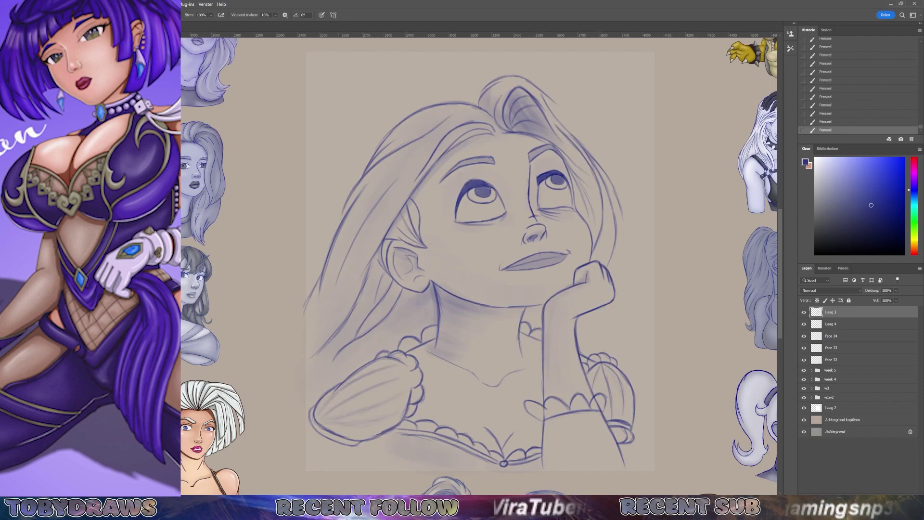
pyautogui.moveTo(339, 388); pyautogui.dragTo(360, 392)
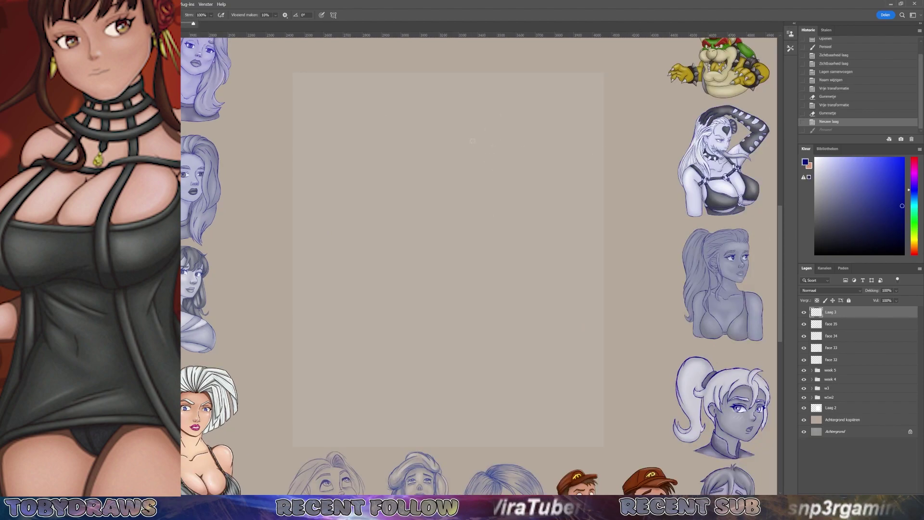
# - Draw the profile's forehead-to-nose line with a nostril and the eye line
pyautogui.moveTo(449, 141)
pyautogui.mouseDown()
pyautogui.moveTo(443, 185)
pyautogui.moveTo(450, 195)
pyautogui.moveTo(442, 167)
pyautogui.moveTo(436, 212)
pyautogui.moveTo(447, 221)
pyautogui.mouseUp()
pyautogui.moveTo(452, 216); pyautogui.dragTo(455, 223)
pyautogui.moveTo(481, 179); pyautogui.dragTo(499, 187)
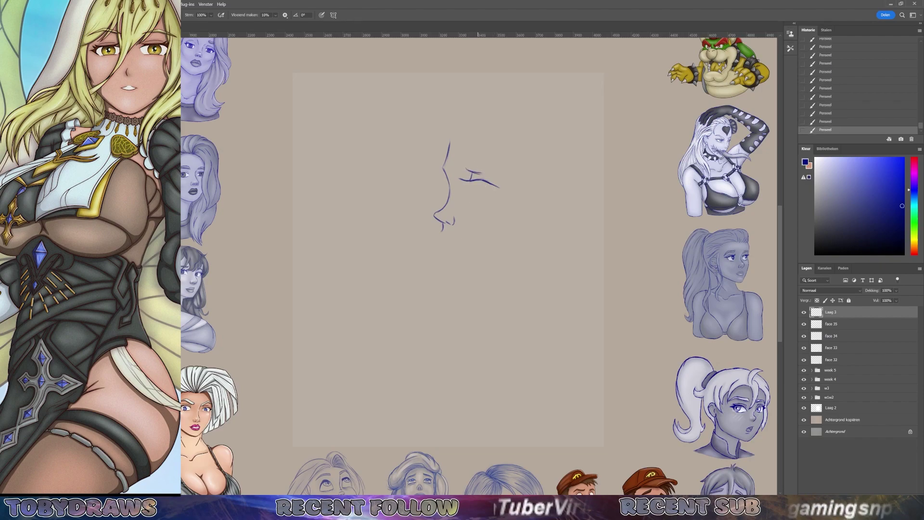
pyautogui.moveTo(469, 173)
pyautogui.mouseDown()
pyautogui.moveTo(504, 186)
pyautogui.moveTo(483, 185)
pyautogui.mouseUp()
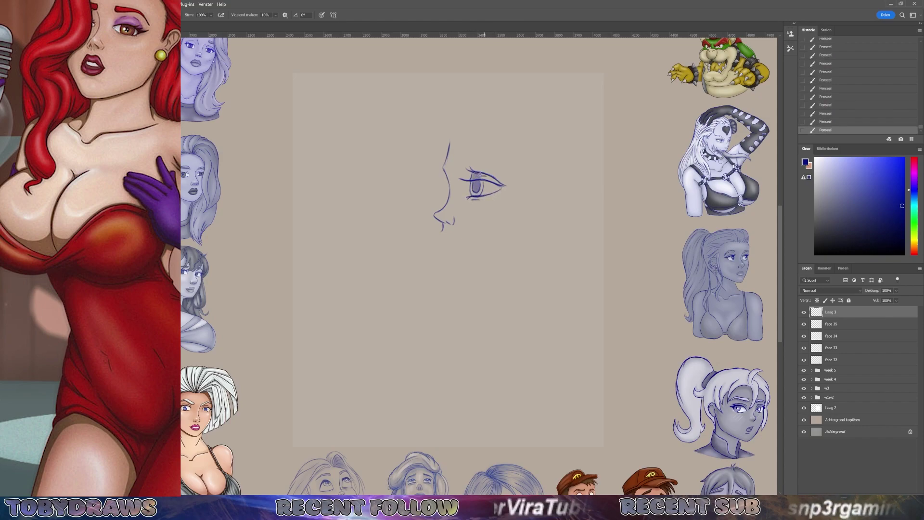
# - Select the eye sketch and move it slightly down-left with Free Transform
pyautogui.moveTo(462, 159)
pyautogui.mouseDown()
pyautogui.moveTo(474, 192)
pyautogui.moveTo(496, 167)
pyautogui.mouseUp()
pyautogui.hotkey('ctrl', 't')
pyautogui.press('Return')
pyautogui.hotkey('ctrl', 'd')
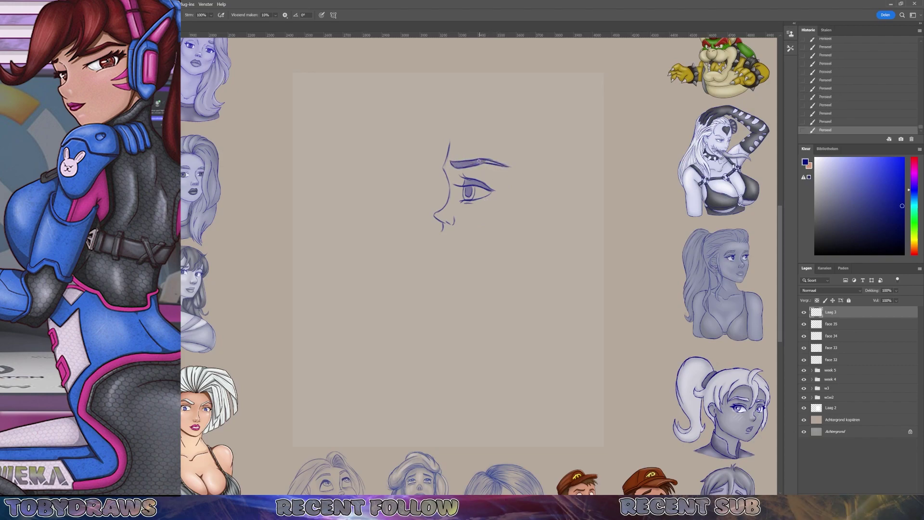
# - Start the head outline and sweep hair strands over the top of the head
pyautogui.moveTo(444, 142); pyautogui.dragTo(432, 158)
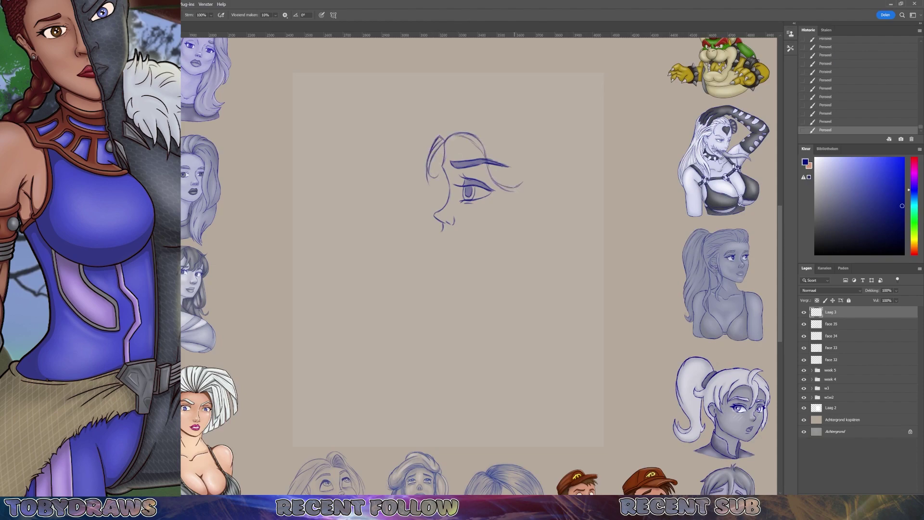
pyautogui.moveTo(444, 139)
pyautogui.mouseDown()
pyautogui.moveTo(454, 128)
pyautogui.moveTo(503, 166)
pyautogui.moveTo(552, 169)
pyautogui.mouseUp()
pyautogui.moveTo(478, 112); pyautogui.dragTo(543, 167)
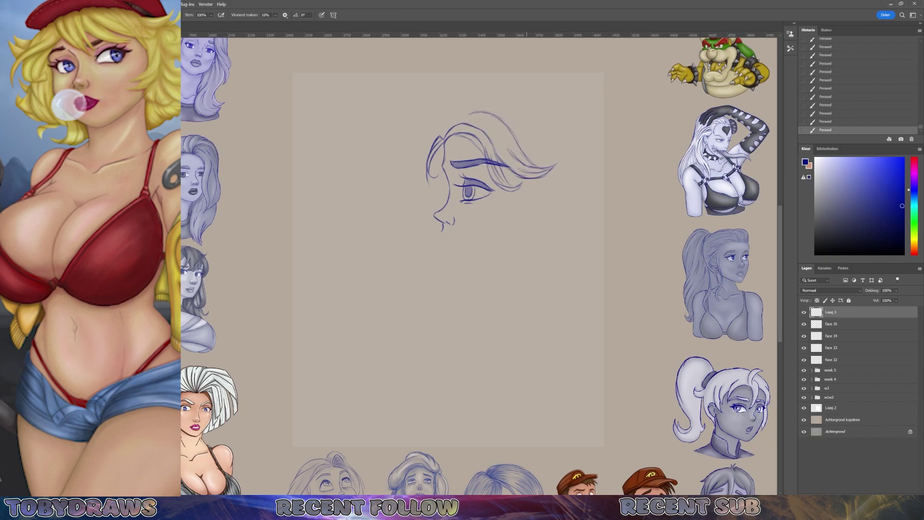
pyautogui.moveTo(441, 139)
pyautogui.mouseDown()
pyautogui.moveTo(485, 99)
pyautogui.moveTo(534, 101)
pyautogui.mouseUp()
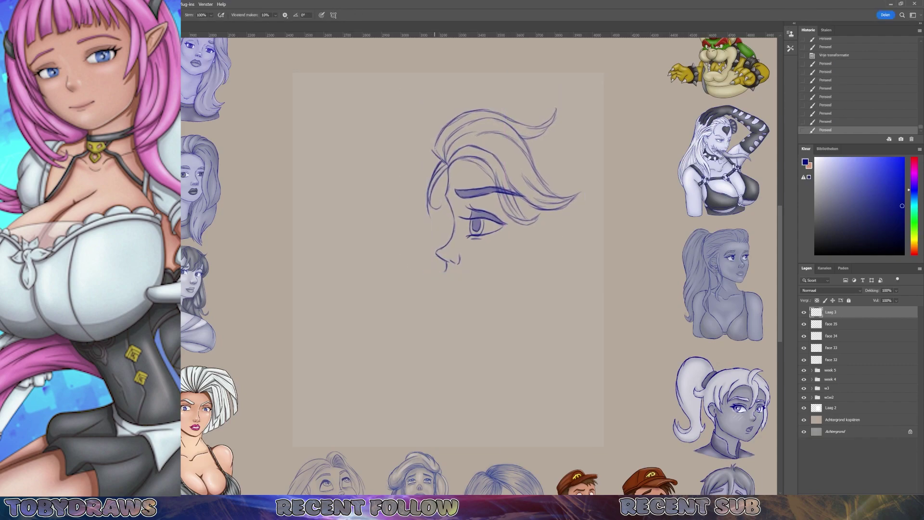
pyautogui.moveTo(432, 149)
pyautogui.mouseDown()
pyautogui.moveTo(464, 86)
pyautogui.moveTo(490, 101)
pyautogui.mouseUp()
pyautogui.moveTo(442, 128); pyautogui.dragTo(462, 91)
# - Add strands falling behind the head, erase part of the lower lip and redraw the jaw line
pyautogui.moveTo(500, 113); pyautogui.dragTo(574, 128)
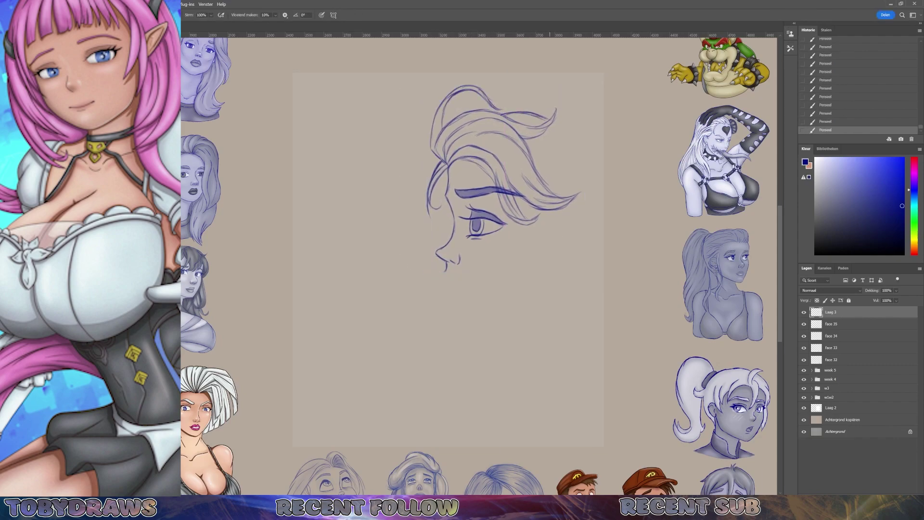
pyautogui.moveTo(531, 158)
pyautogui.mouseDown()
pyautogui.moveTo(570, 142)
pyautogui.moveTo(605, 166)
pyautogui.mouseUp()
pyautogui.moveTo(547, 207); pyautogui.dragTo(551, 273)
pyautogui.moveTo(563, 236); pyautogui.dragTo(559, 274)
pyautogui.moveTo(580, 223); pyautogui.dragTo(556, 281)
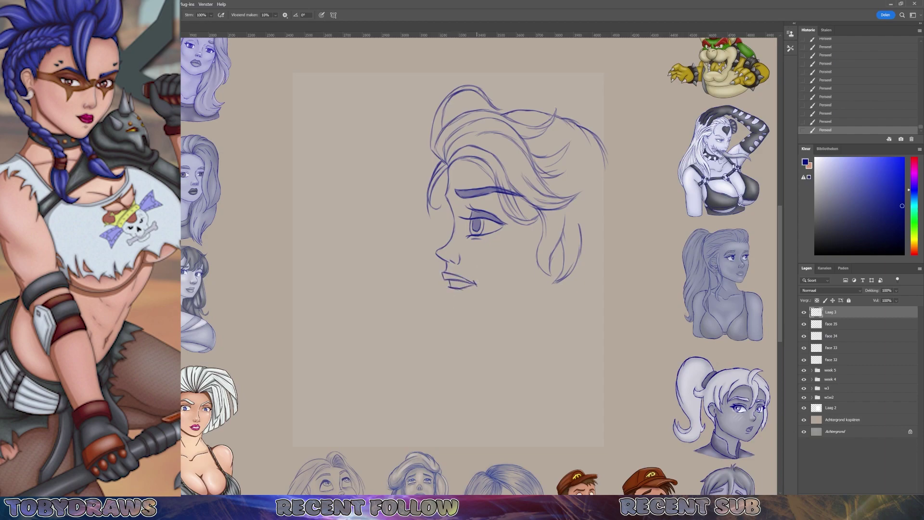
pyautogui.moveTo(449, 287)
pyautogui.mouseDown()
pyautogui.moveTo(472, 283)
pyautogui.moveTo(463, 320)
pyautogui.moveTo(558, 260)
pyautogui.mouseUp()
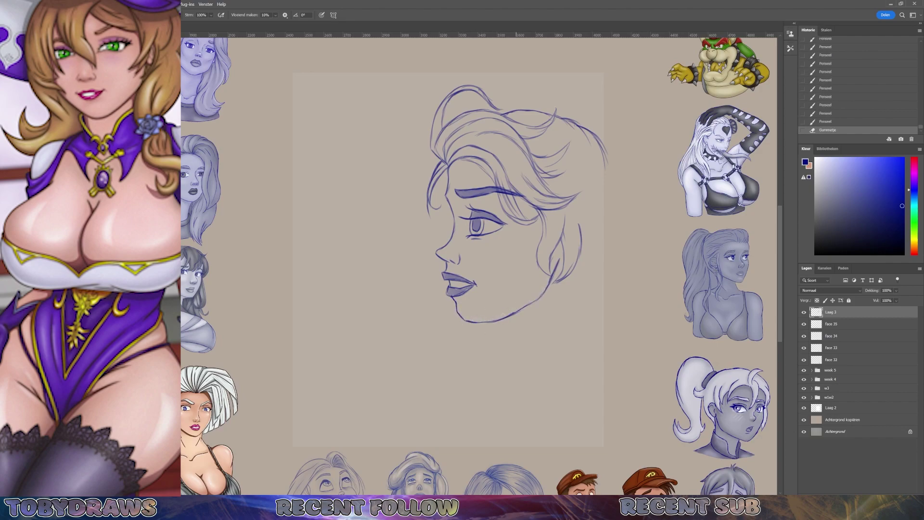
pyautogui.moveTo(469, 321)
pyautogui.mouseDown()
pyautogui.moveTo(528, 306)
pyautogui.moveTo(489, 318)
pyautogui.moveTo(501, 318)
pyautogui.mouseUp()
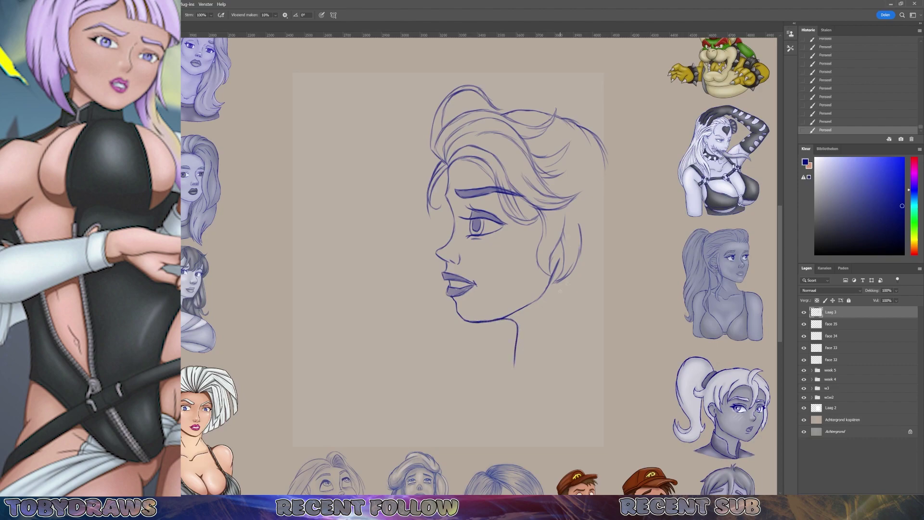
# - Sketch the braid's strands hanging below the jaw
pyautogui.moveTo(562, 246)
pyautogui.mouseDown()
pyautogui.moveTo(573, 313)
pyautogui.moveTo(603, 288)
pyautogui.mouseUp()
pyautogui.moveTo(594, 243)
pyautogui.mouseDown()
pyautogui.moveTo(578, 304)
pyautogui.moveTo(589, 359)
pyautogui.mouseUp()
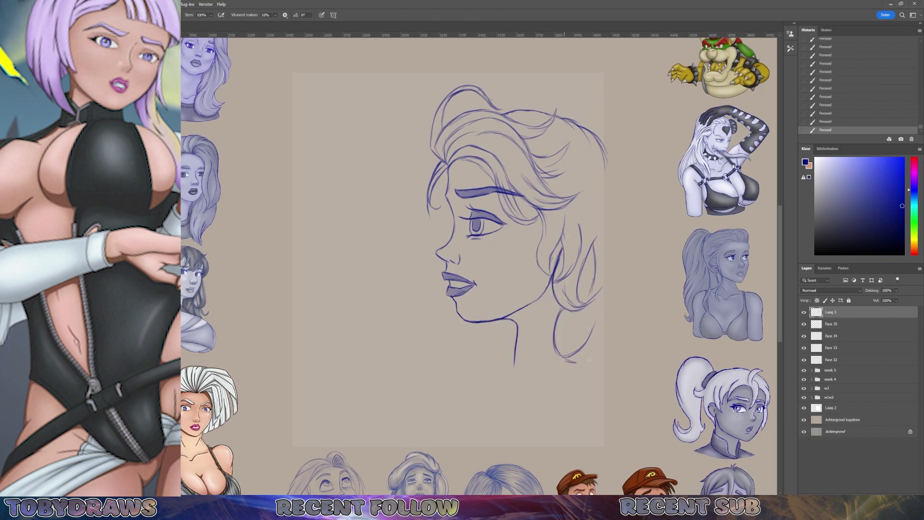
pyautogui.moveTo(594, 321); pyautogui.dragTo(558, 366)
pyautogui.moveTo(553, 333)
pyautogui.mouseDown()
pyautogui.moveTo(517, 402)
pyautogui.moveTo(519, 373)
pyautogui.mouseUp()
pyautogui.moveTo(572, 385); pyautogui.dragTo(516, 403)
pyautogui.moveTo(587, 364); pyautogui.dragTo(549, 393)
pyautogui.moveTo(524, 354); pyautogui.dragTo(489, 410)
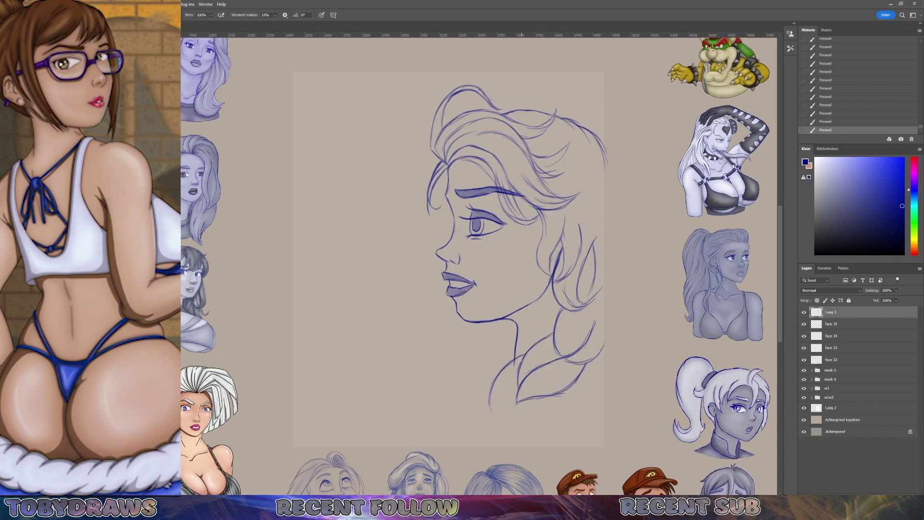
# - Draw the braid tip with wispy strands, then erase the neck line to redo it thinner
pyautogui.moveTo(553, 393); pyautogui.dragTo(489, 413)
pyautogui.moveTo(490, 398); pyautogui.dragTo(480, 423)
pyautogui.moveTo(474, 410)
pyautogui.mouseDown()
pyautogui.moveTo(422, 402)
pyautogui.moveTo(436, 406)
pyautogui.mouseUp()
pyautogui.moveTo(445, 404)
pyautogui.mouseDown()
pyautogui.moveTo(407, 413)
pyautogui.moveTo(397, 429)
pyautogui.mouseUp()
pyautogui.moveTo(483, 423)
pyautogui.mouseDown()
pyautogui.moveTo(419, 435)
pyautogui.moveTo(428, 428)
pyautogui.moveTo(466, 447)
pyautogui.mouseUp()
pyautogui.press('e')
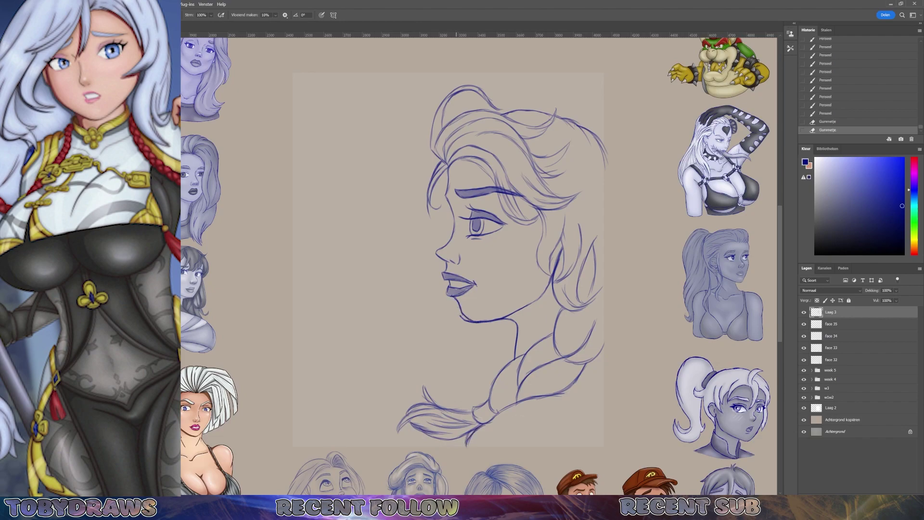
pyautogui.moveTo(453, 298)
pyautogui.mouseDown()
pyautogui.moveTo(473, 321)
pyautogui.moveTo(522, 313)
pyautogui.moveTo(515, 317)
pyautogui.moveTo(544, 298)
pyautogui.moveTo(520, 327)
pyautogui.mouseUp()
# - Add a new brush shading layer and set its opacity to 51%
pyautogui.press('b')
pyautogui.hotkey('ctrl', 'shift', 'alt', 'n')
pyautogui.press('1')
pyautogui.press('6')
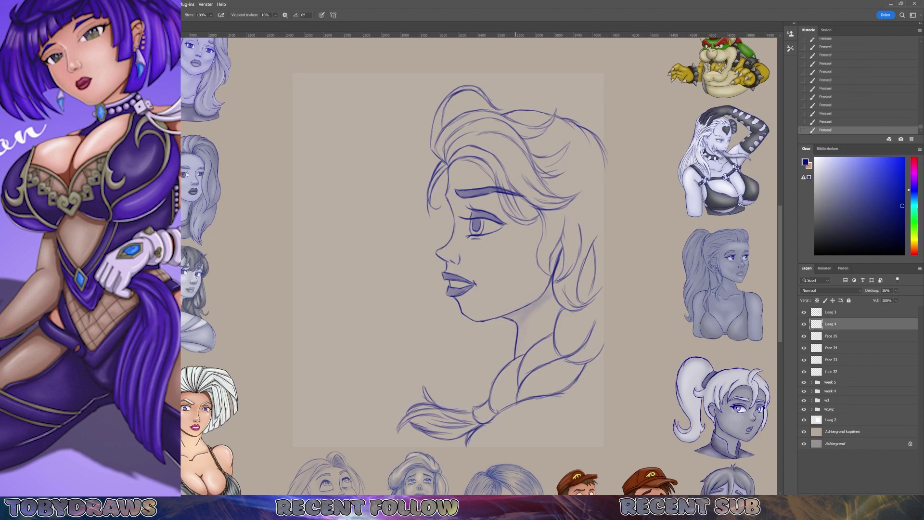
pyautogui.hotkey('ctrl', 'z')
pyautogui.hotkey('ctrl', 'z')
pyautogui.press('5')
pyautogui.press('1')
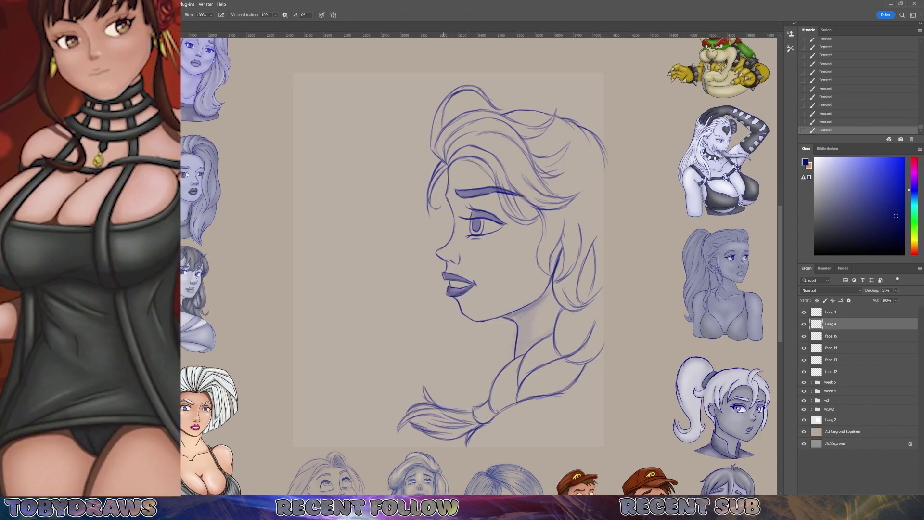
# - Shade the braid's upper band, tie and segments, the neck, and the hair near the forehead
pyautogui.moveTo(517, 360); pyautogui.dragTo(475, 420)
pyautogui.moveTo(580, 344); pyautogui.dragTo(516, 389)
pyautogui.moveTo(558, 310); pyautogui.dragTo(551, 353)
pyautogui.moveTo(556, 250); pyautogui.dragTo(560, 312)
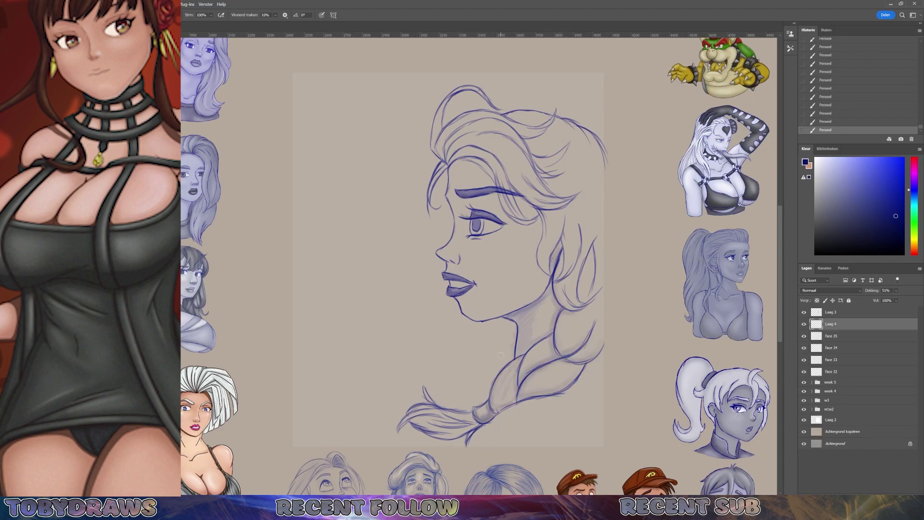
pyautogui.moveTo(439, 188)
pyautogui.mouseDown()
pyautogui.moveTo(448, 139)
pyautogui.moveTo(435, 108)
pyautogui.mouseUp()
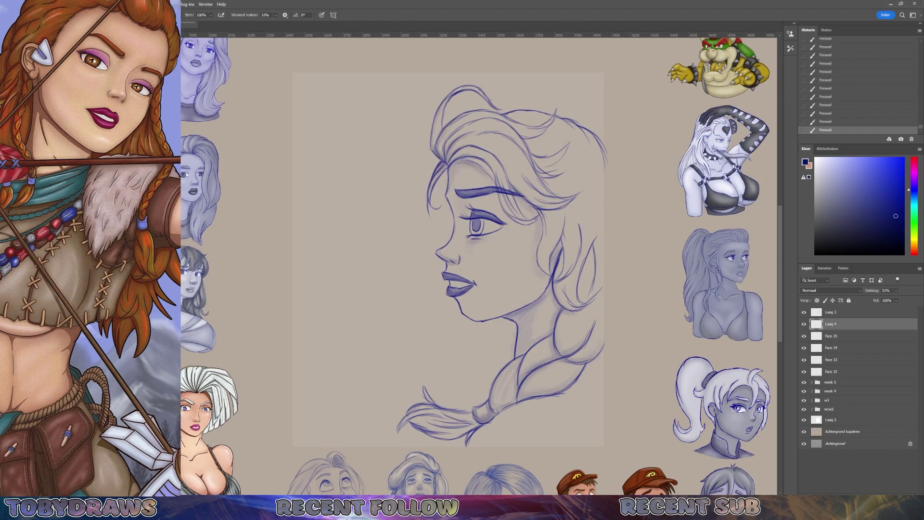
# - On a second 20% shading layer, shade the hair's right side and add a soft cheek blush
pyautogui.hotkey('ctrl', 'shift', 'alt', 'n')
pyautogui.moveTo(548, 243); pyautogui.dragTo(575, 284)
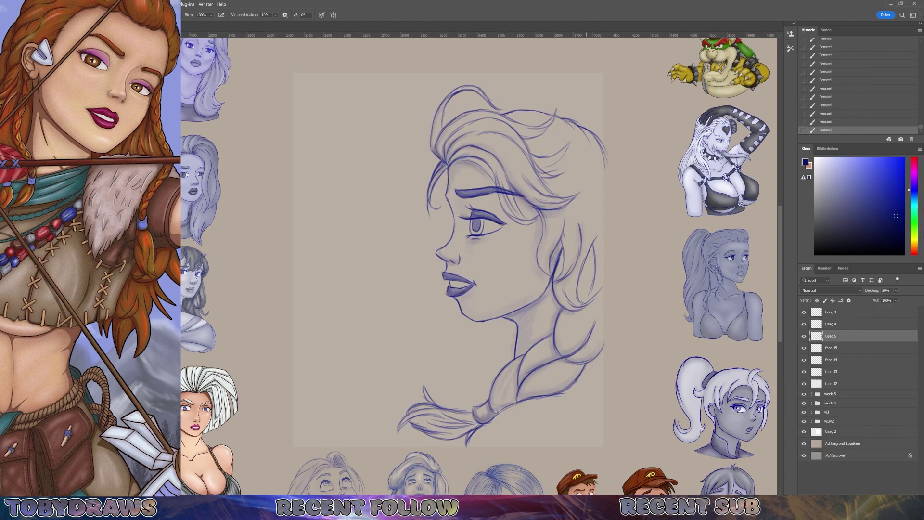
pyautogui.moveTo(589, 241); pyautogui.dragTo(568, 301)
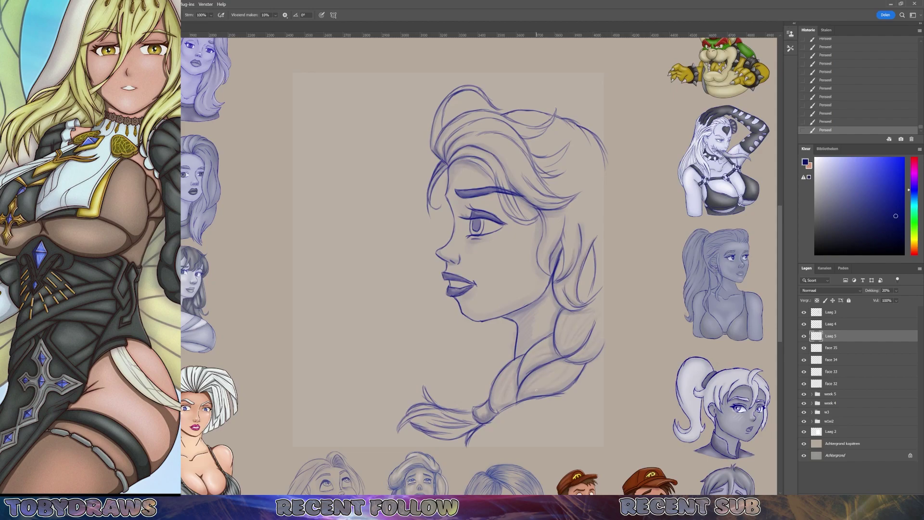
pyautogui.hotkey('alt', ']')
pyautogui.hotkey('alt', ']')
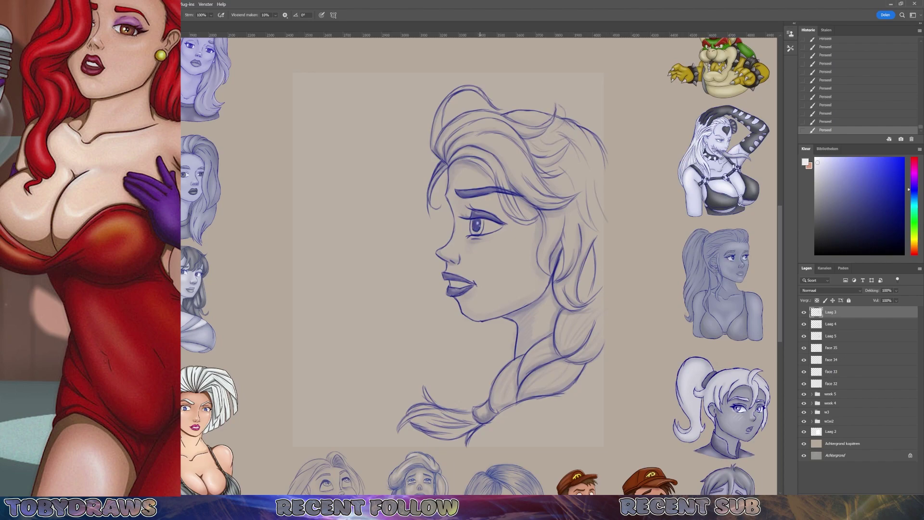
pyautogui.hotkey('alt', '[')
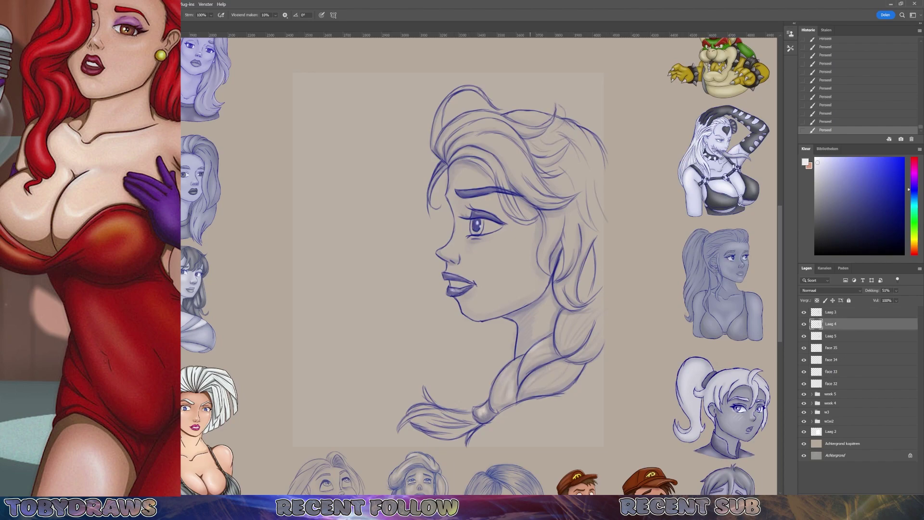
pyautogui.hotkey('ctrl', 'z')
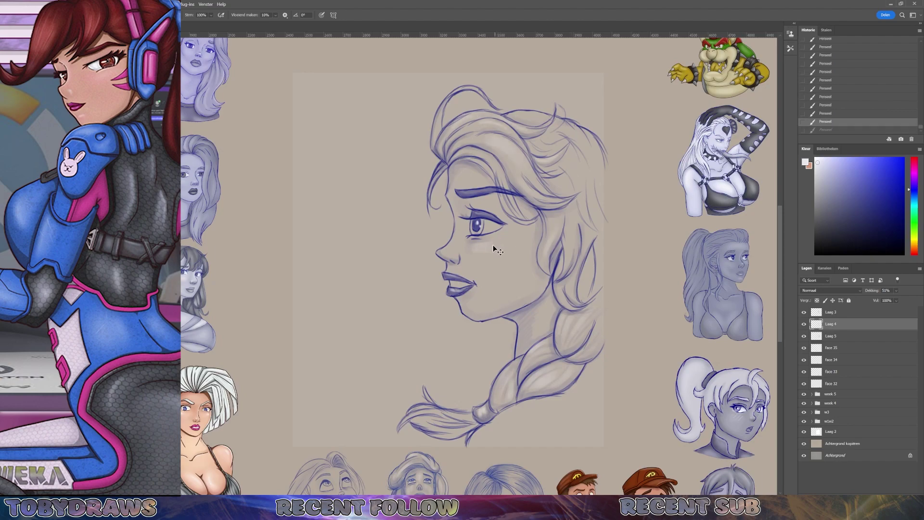
pyautogui.moveTo(469, 255); pyautogui.dragTo(478, 243)
pyautogui.hotkey('alt', ']')
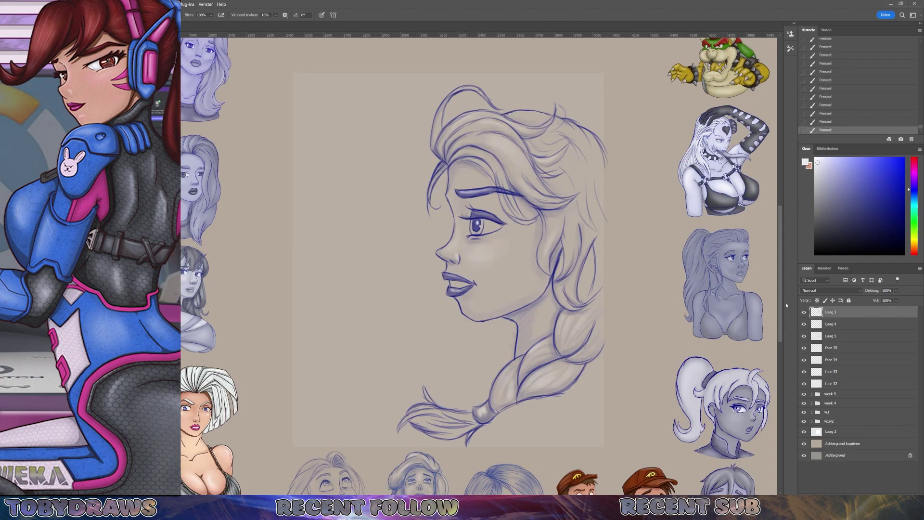
# - Zoom out, select every gallery face layer and scale them all down together
pyautogui.hotkey('ctrl', '-')
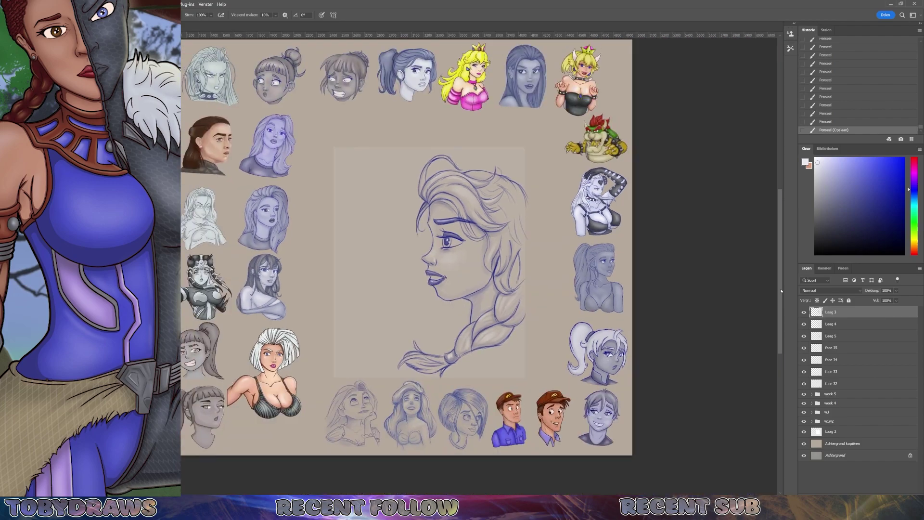
pyautogui.hotkey('ctrl', '-')
pyautogui.click(829, 421)
pyautogui.keyDown('shift'); pyautogui.click(831, 347); pyautogui.keyUp('shift')
pyautogui.hotkey('ctrl', 't')
pyautogui.press('Return')
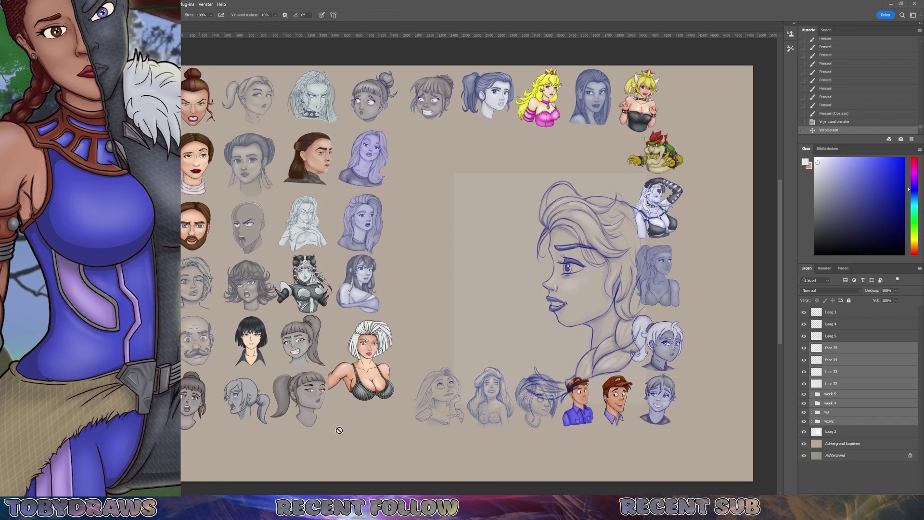
# - Move three top-row faces into a new lower row, Bowser to the top row, and the ponytail face to the bottom
pyautogui.moveTo(195, 443); pyautogui.dragTo(290, 451)
pyautogui.moveTo(374, 96); pyautogui.dragTo(197, 389)
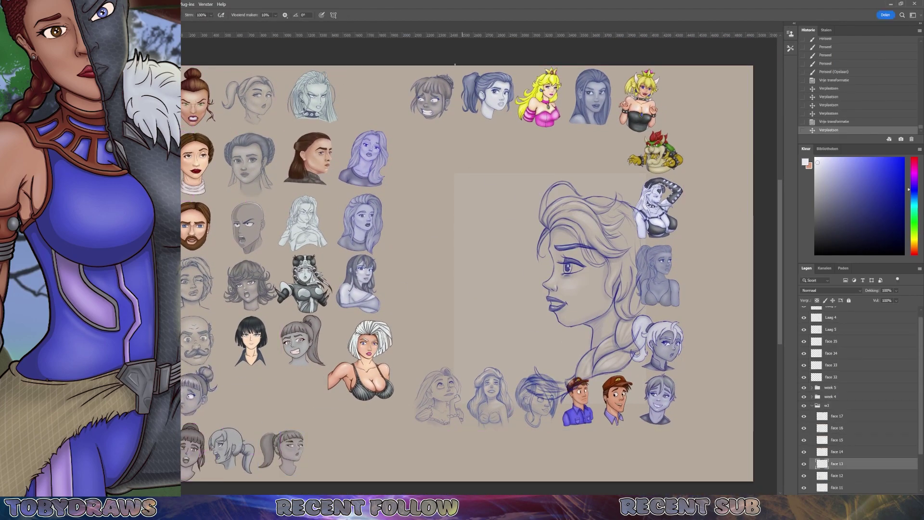
pyautogui.moveTo(431, 96); pyautogui.dragTo(246, 395)
pyautogui.moveTo(488, 96); pyautogui.dragTo(303, 394)
pyautogui.press('b')
pyautogui.moveTo(654, 152); pyautogui.dragTo(373, 96)
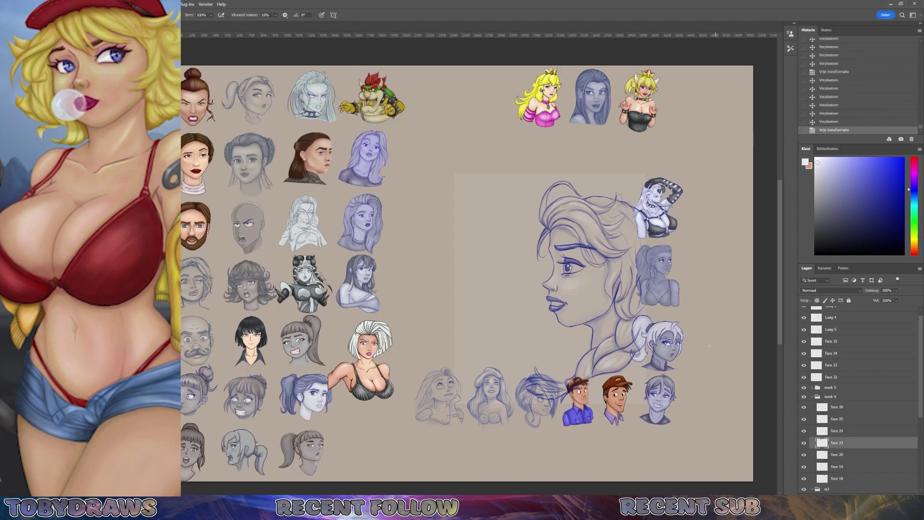
pyautogui.moveTo(657, 344); pyautogui.dragTo(360, 453)
# - Shrink the white-haired woman, and move Peach, the blue woman and the ponytail bust into the top row
pyautogui.hotkey('ctrl', 't')
pyautogui.moveTo(395, 320)
pyautogui.mouseDown()
pyautogui.moveTo(381, 373)
pyautogui.moveTo(382, 318)
pyautogui.mouseUp()
pyautogui.press('Return')
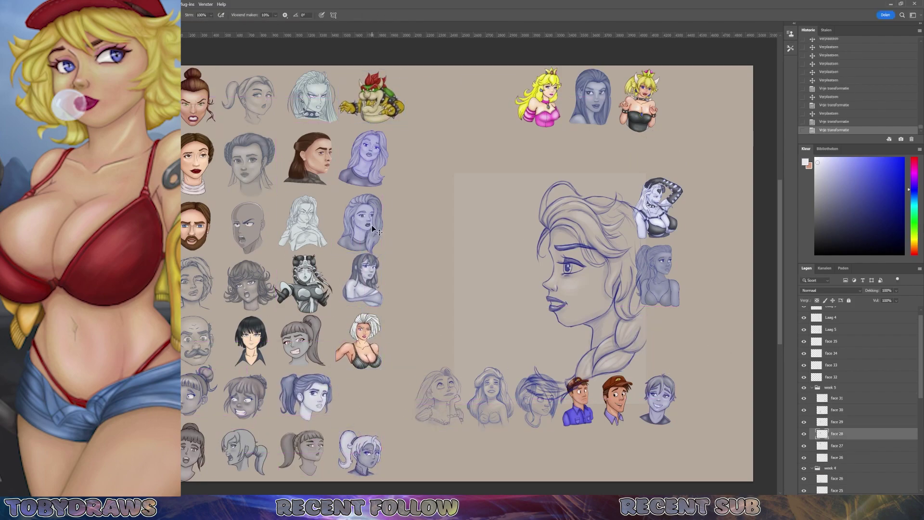
pyautogui.moveTo(659, 399); pyautogui.dragTo(363, 397)
pyautogui.moveTo(539, 96); pyautogui.dragTo(435, 96)
pyautogui.moveTo(592, 96); pyautogui.dragTo(491, 96)
pyautogui.moveTo(657, 275); pyautogui.dragTo(542, 96)
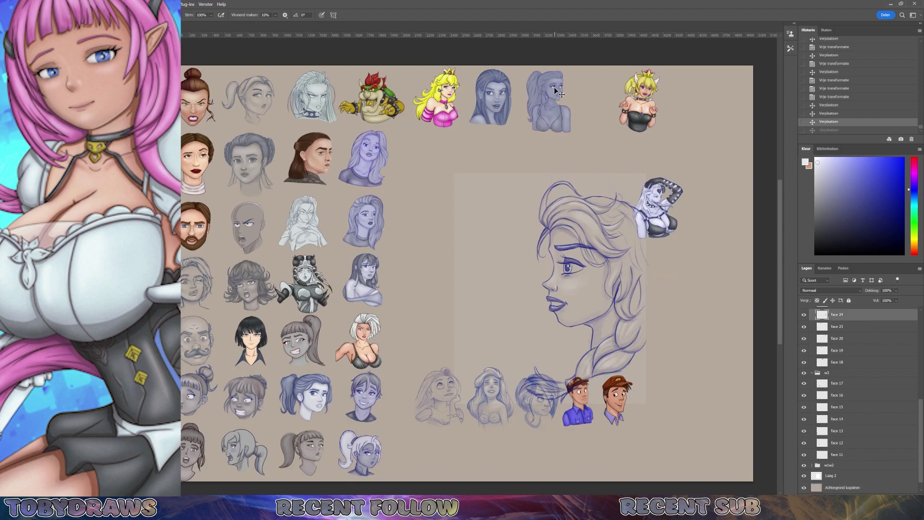
# - Line up the horned woman, Bowsette and the two cap-wearing guys along the top row; shift sketched faces lower
pyautogui.moveTo(640, 101); pyautogui.dragTo(651, 101)
pyautogui.moveTo(659, 207); pyautogui.dragTo(594, 96)
pyautogui.moveTo(652, 101); pyautogui.dragTo(640, 101)
pyautogui.moveTo(616, 400); pyautogui.dragTo(685, 96)
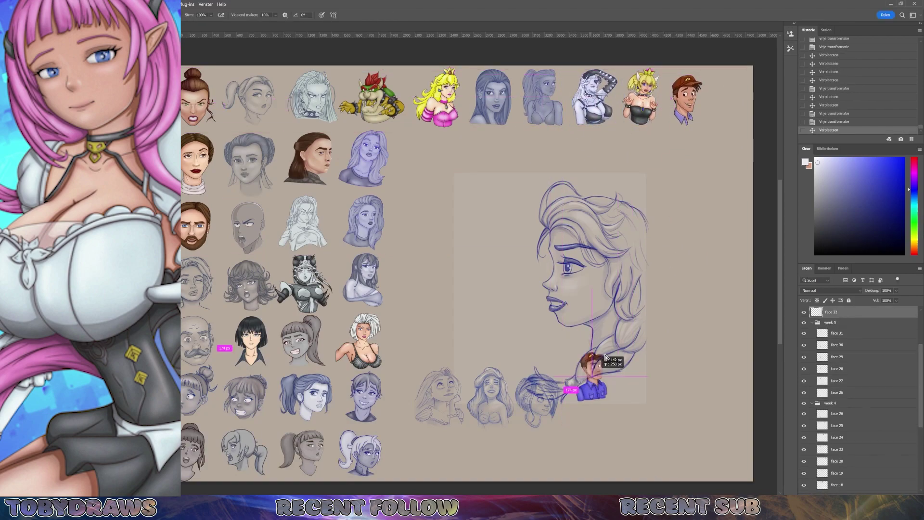
pyautogui.moveTo(577, 400); pyautogui.dragTo(729, 96)
pyautogui.moveTo(438, 395); pyautogui.dragTo(419, 438)
pyautogui.moveTo(491, 394); pyautogui.dragTo(477, 438)
pyautogui.moveTo(528, 404); pyautogui.dragTo(527, 440)
# - Merge the braided profile sketch layers and shrink the sketch into the bottom row
pyautogui.hotkey('ctrl', 'e')
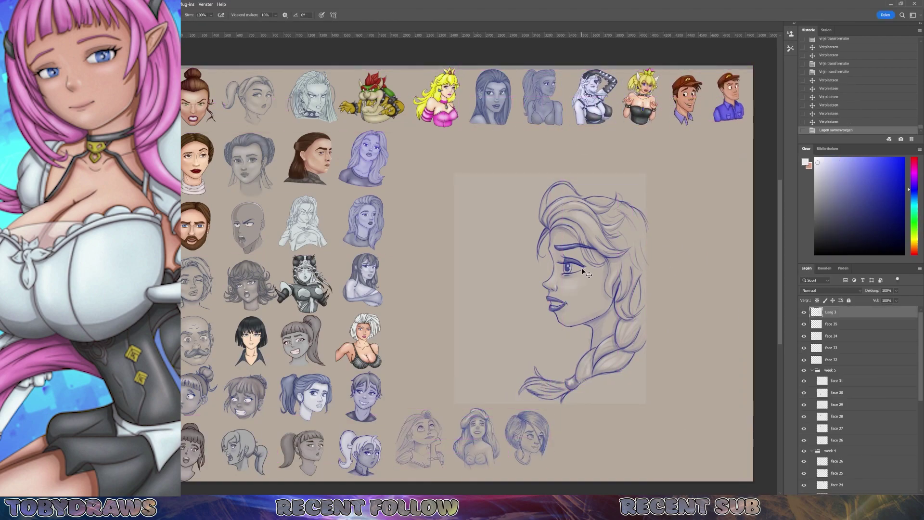
pyautogui.hotkey('ctrl', 't')
pyautogui.moveTo(717, 190); pyautogui.dragTo(575, 441)
pyautogui.press('Return')
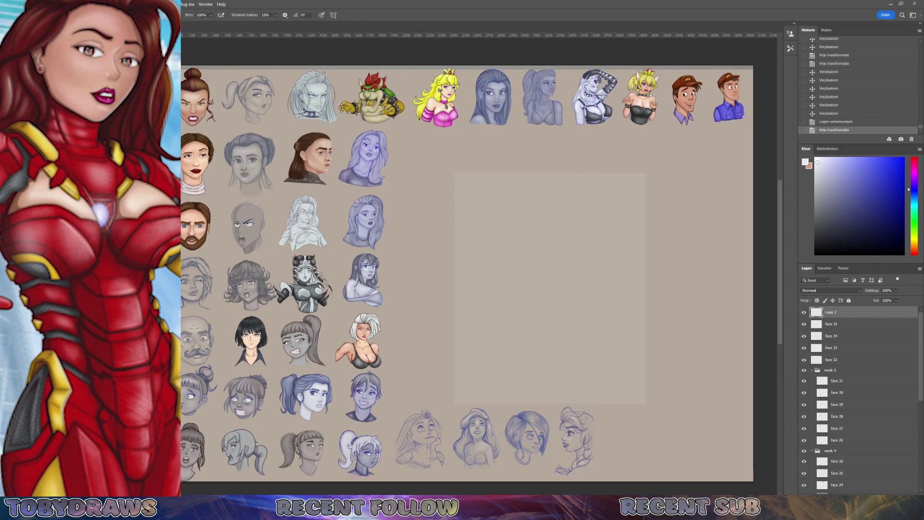